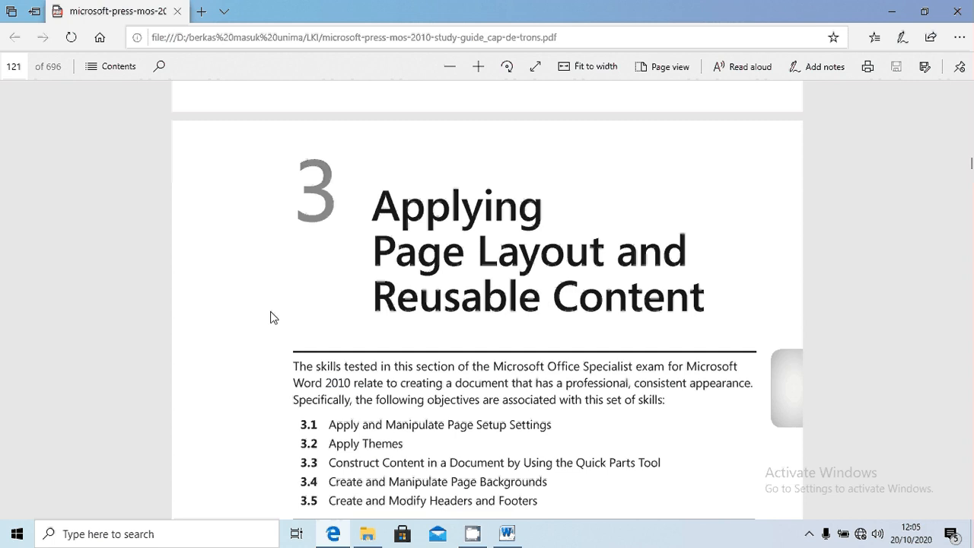
# Step: Examine the chapter 3 exam objectives in the PDF study guide, and switch to the Pancasila assignment in Microsoft Word
pyautogui.scroll(-1, 457, 425)
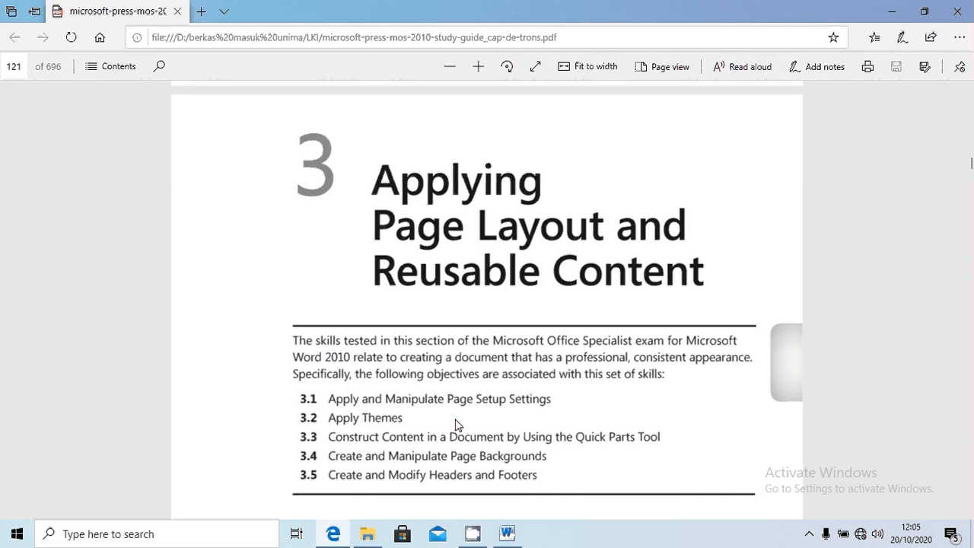
pyautogui.scroll(-1, 457, 425)
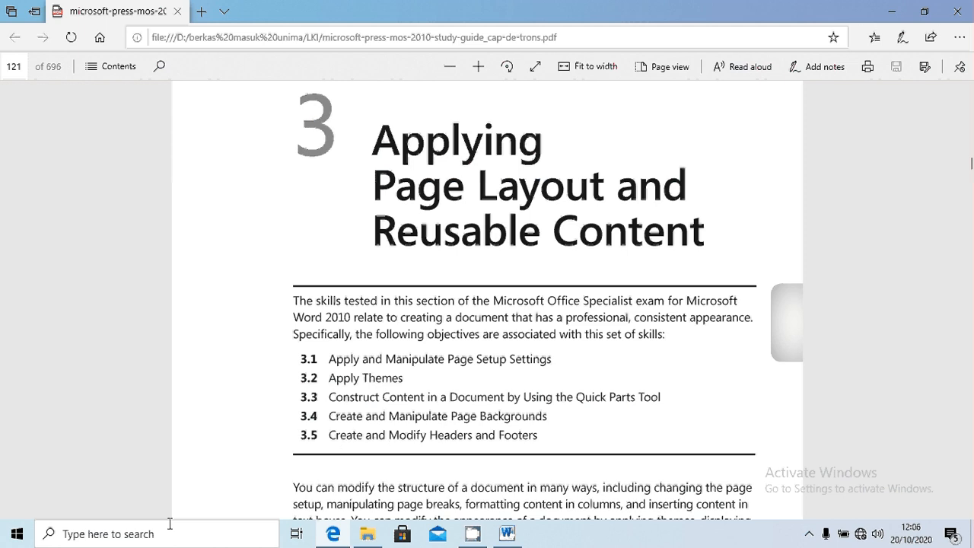
pyautogui.moveTo(507, 537)
pyautogui.click(507, 534)
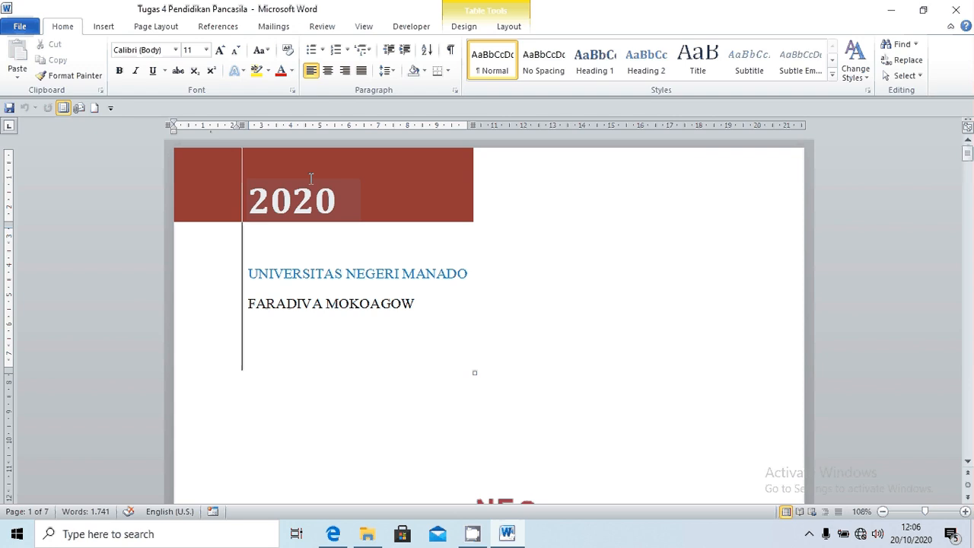
# Step: Examine the margin presets for the assignment and open the custom margin settings
pyautogui.click(143, 31)
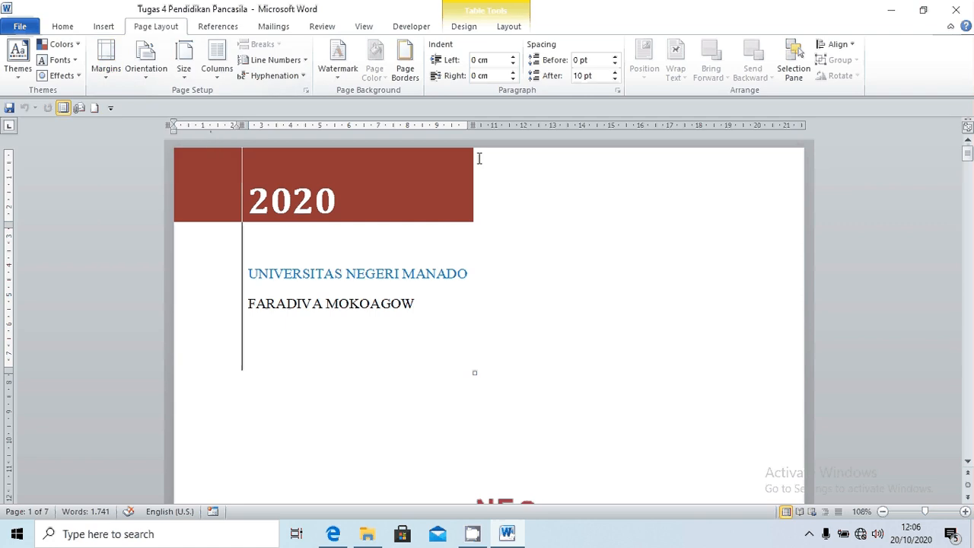
pyautogui.scroll(-5, 478, 157)
pyautogui.scroll(-8, 478, 157)
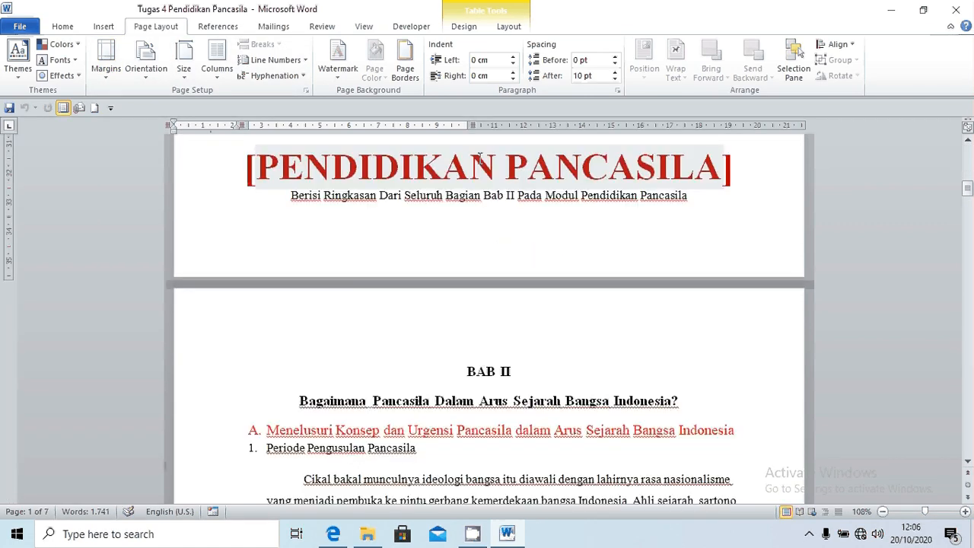
pyautogui.scroll(-5, 479, 157)
pyautogui.click(106, 68)
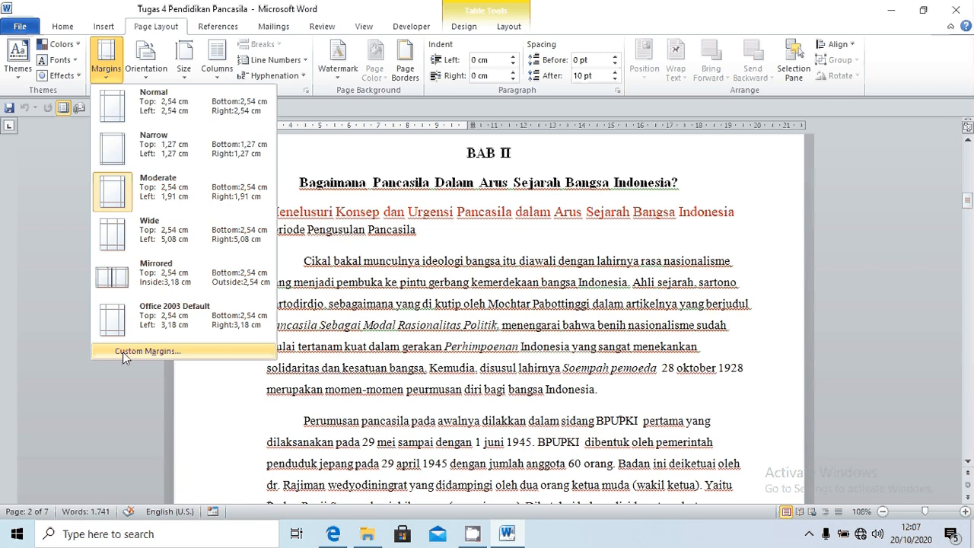
pyautogui.click(202, 352)
# Step: Set the page orientation to Landscape and check the BAB II pages
pyautogui.click(147, 72)
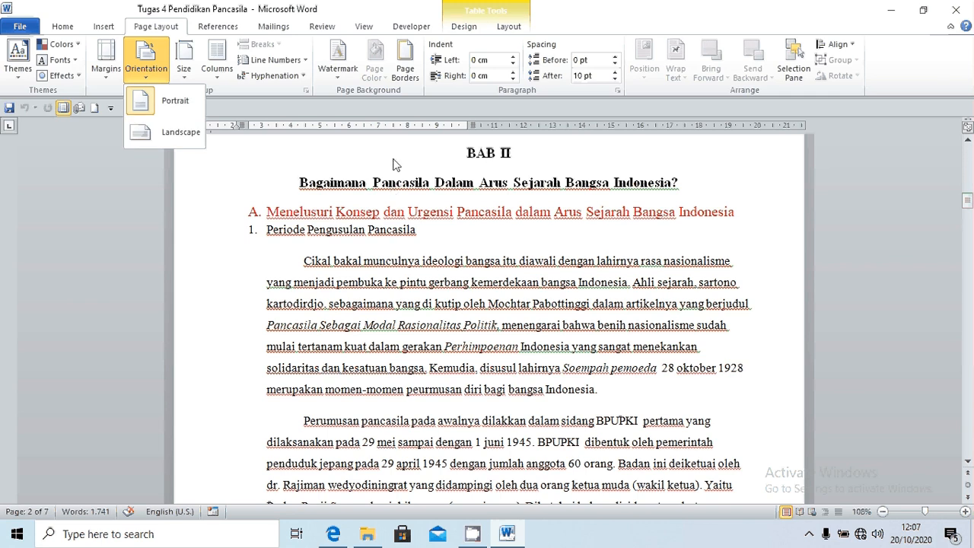
pyautogui.click(191, 142)
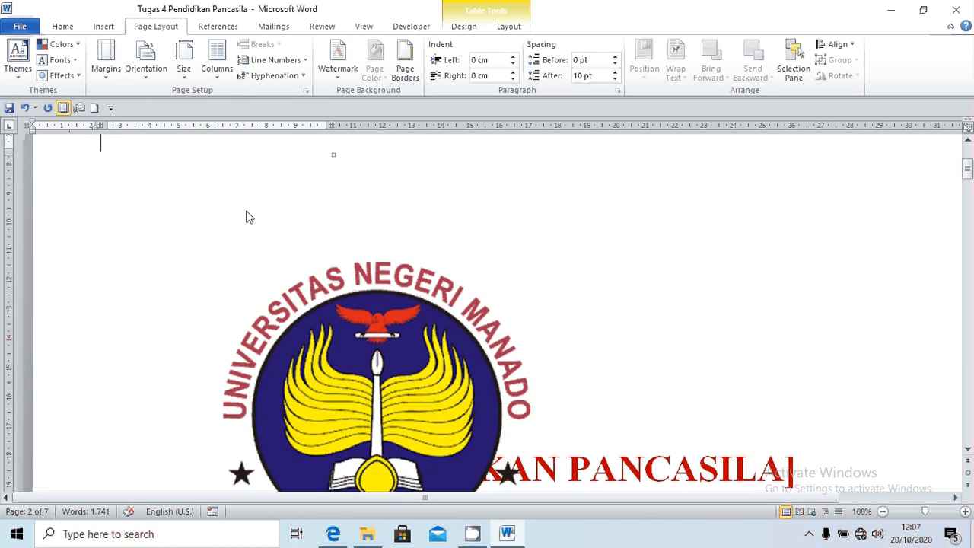
pyautogui.scroll(-10, 247, 217)
pyautogui.scroll(3, 249, 218)
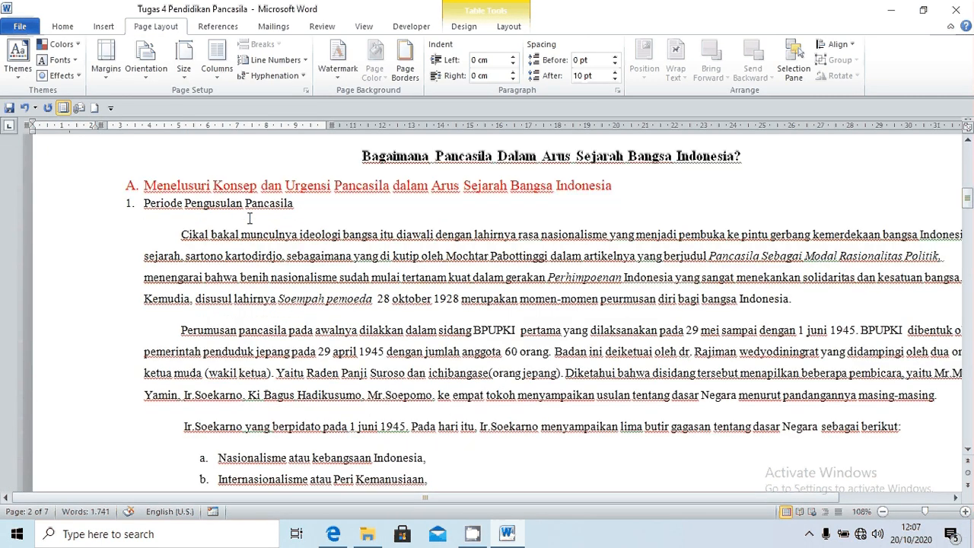
pyautogui.scroll(1, 249, 217)
pyautogui.scroll(-1, 249, 213)
# Step: Set the page orientation back to Portrait
pyautogui.click(150, 71)
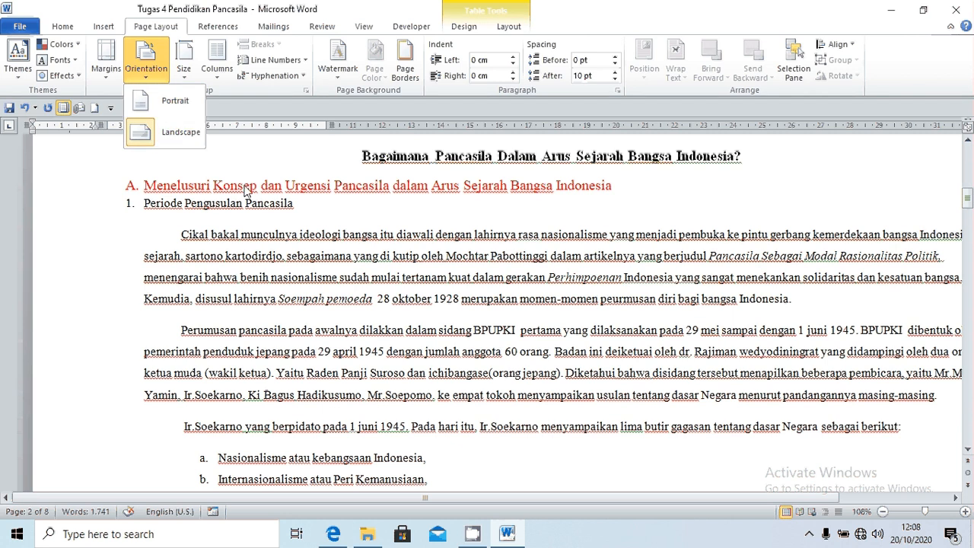
pyautogui.scroll(-5, 342, 308)
pyautogui.scroll(-8, 342, 308)
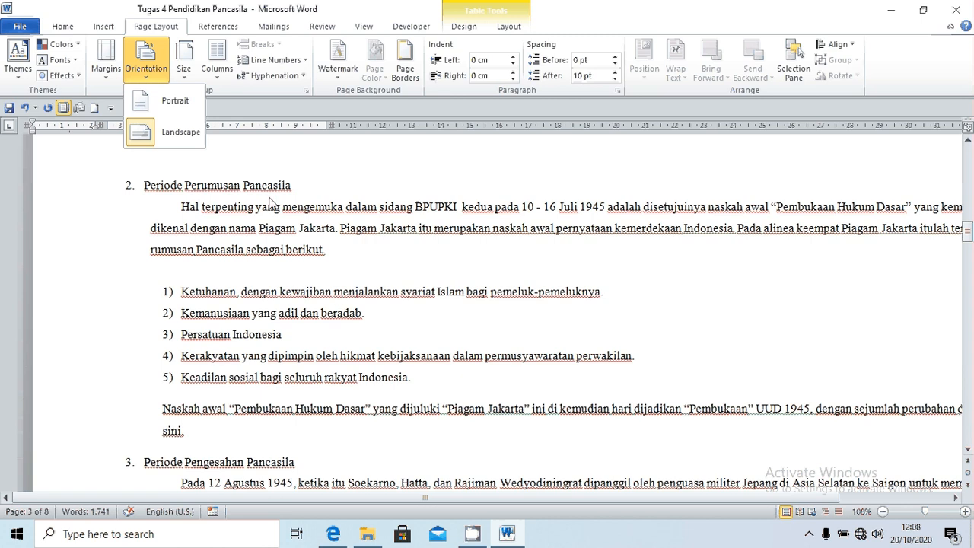
pyautogui.click(175, 102)
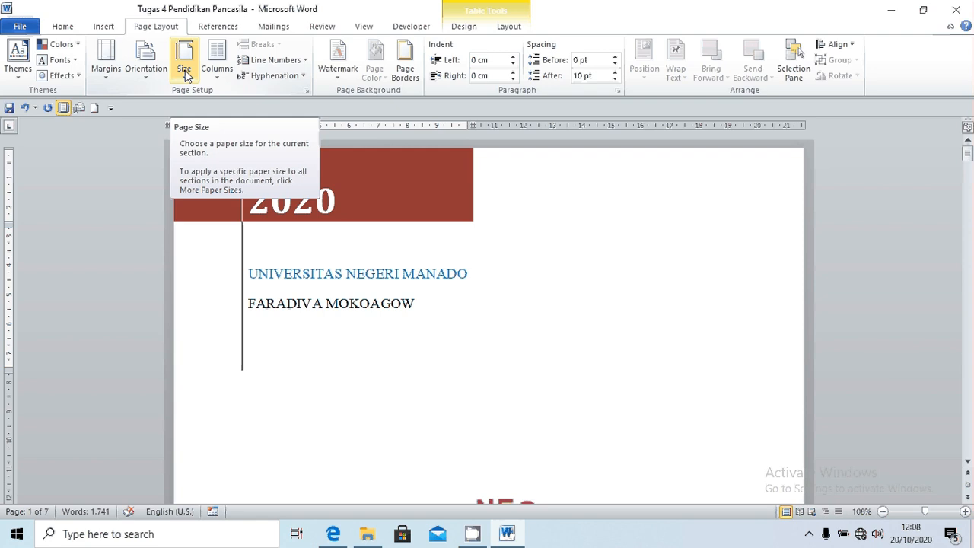
# Step: Examine the available paper sizes and set the text layout to one column
pyautogui.click(185, 70)
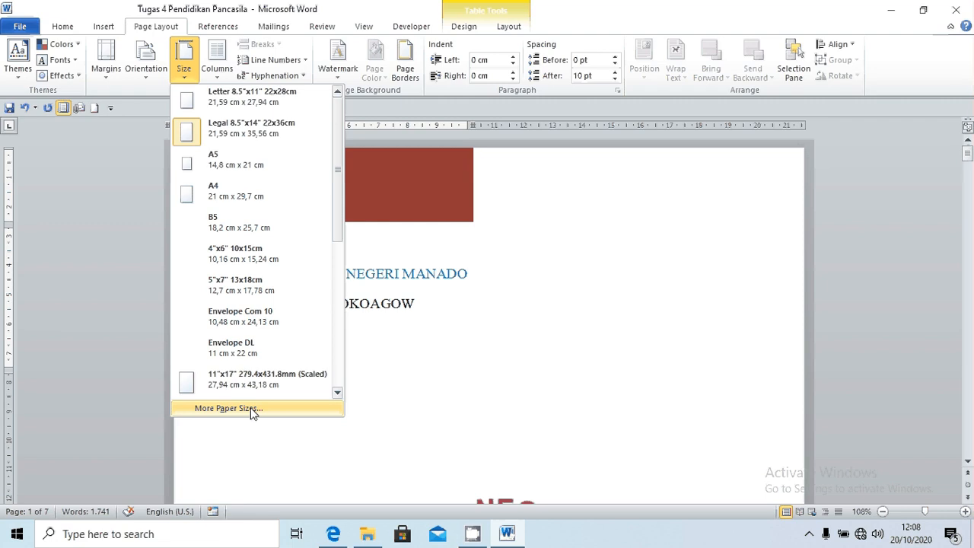
pyautogui.click(226, 72)
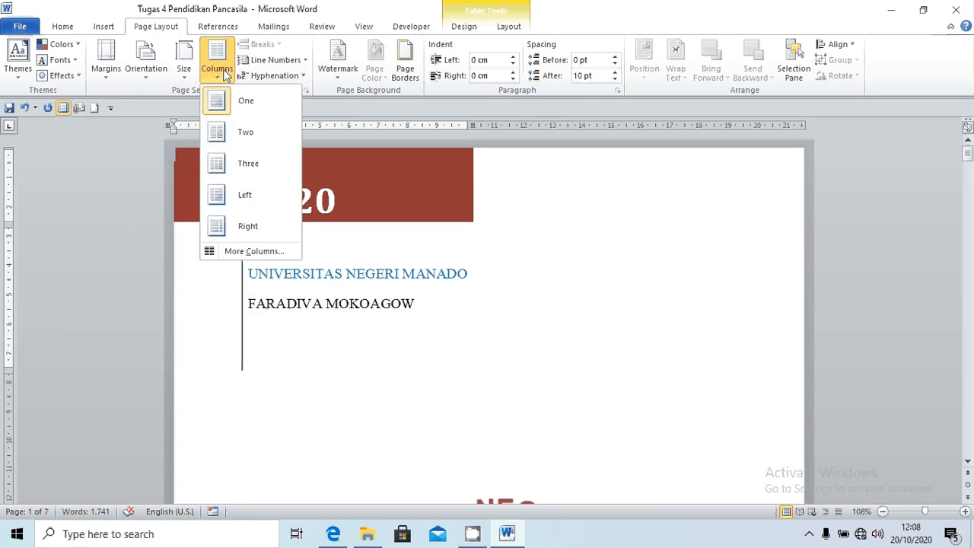
pyautogui.click(233, 110)
# Step: Set the document text in two columns, starting from the BAB II page
pyautogui.scroll(-5, 323, 235)
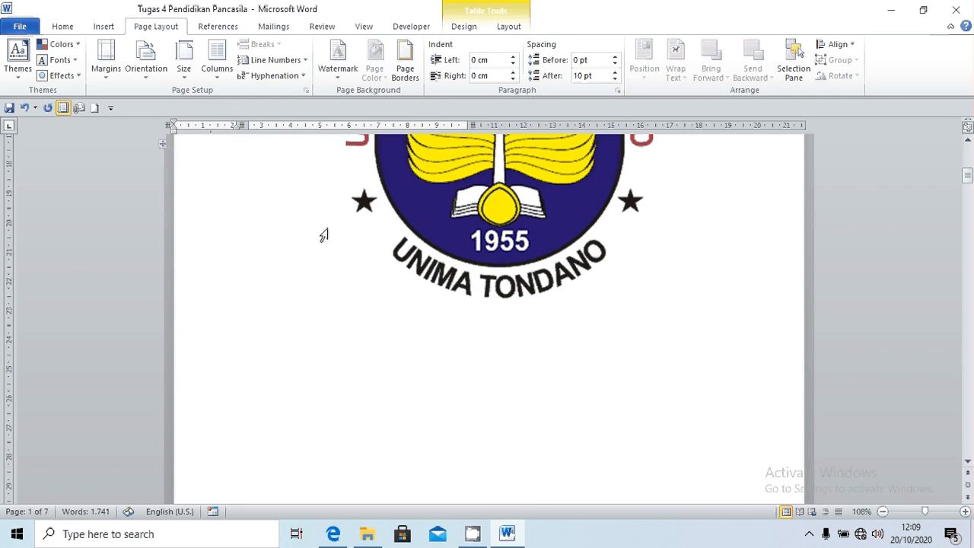
pyautogui.scroll(-5, 323, 234)
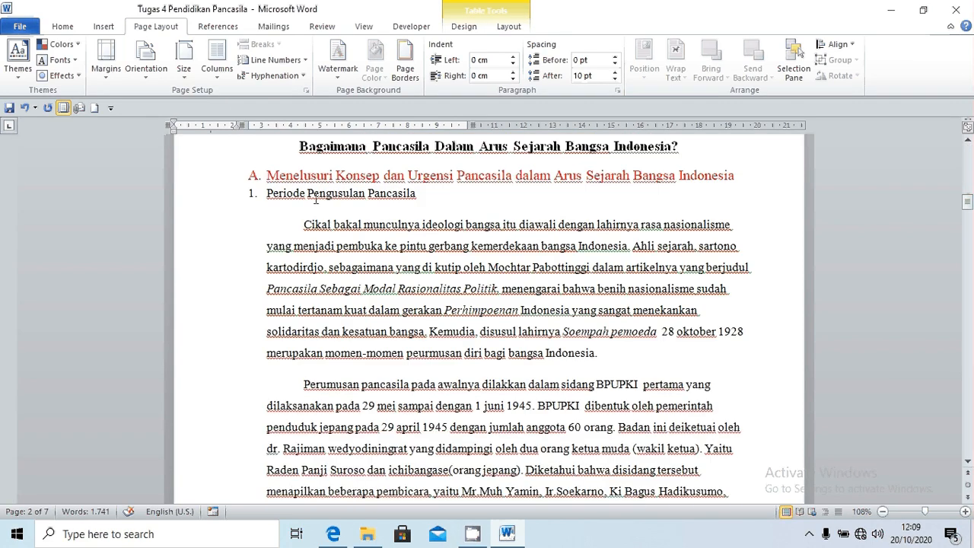
pyautogui.scroll(1, 315, 198)
pyautogui.click(217, 57)
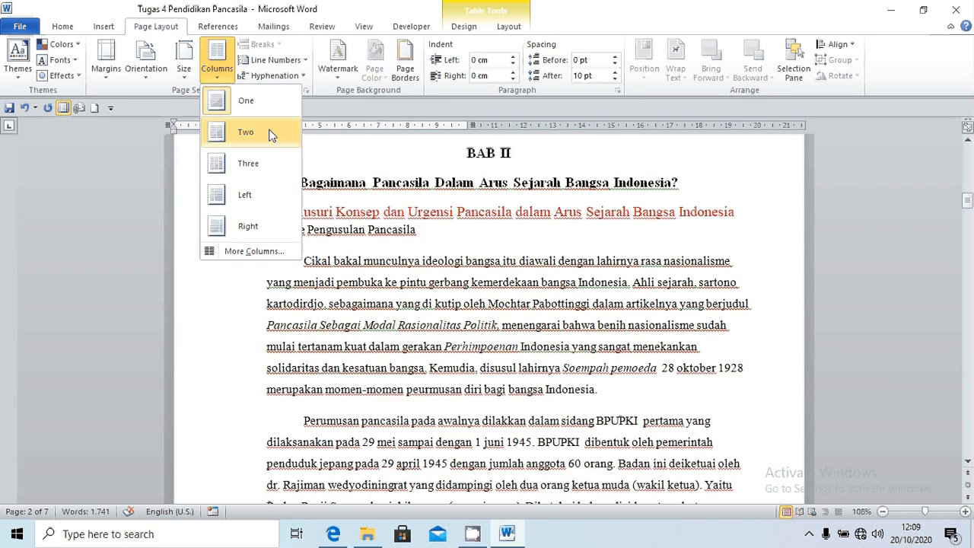
pyautogui.click(270, 135)
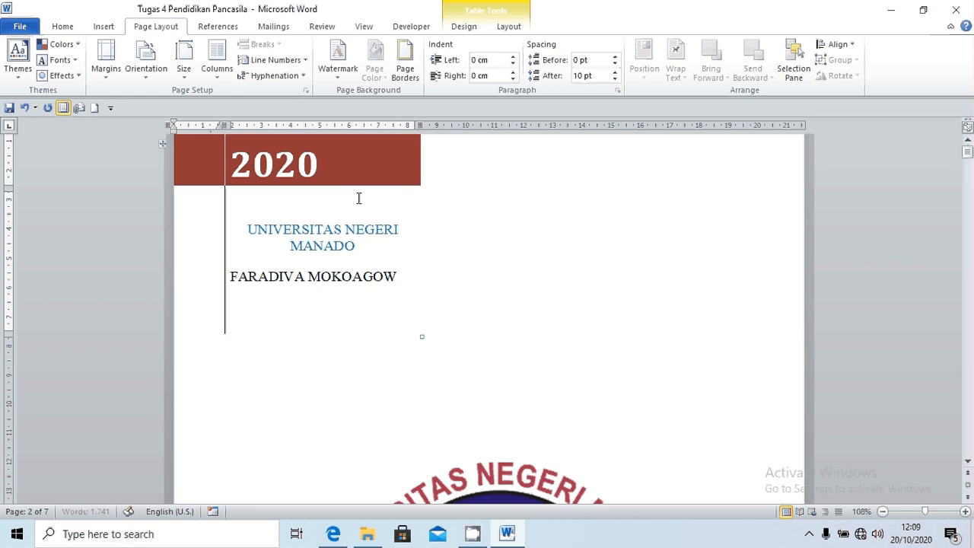
# Step: Examine how the BAB II text flows in the two-column layout
pyautogui.scroll(-10, 359, 198)
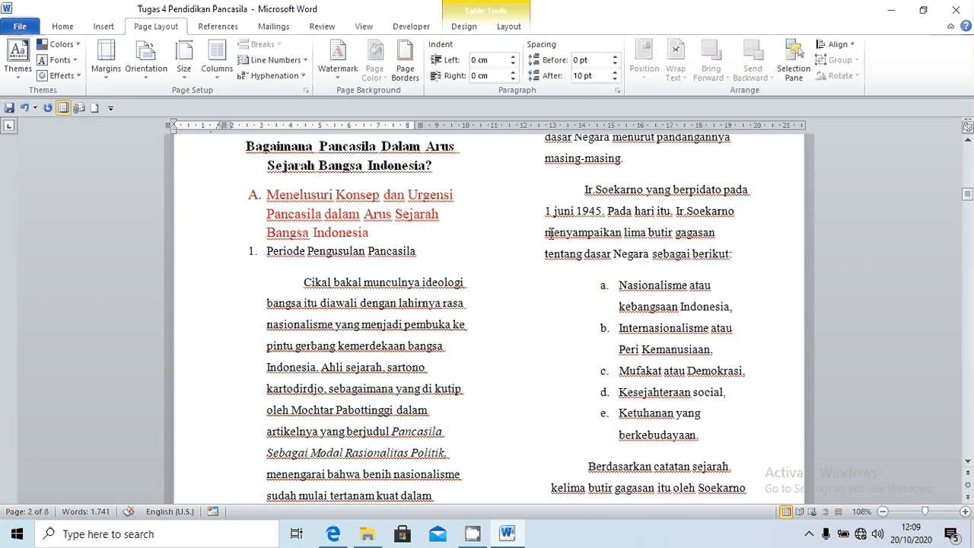
pyautogui.scroll(-3, 550, 228)
pyautogui.scroll(-2, 551, 219)
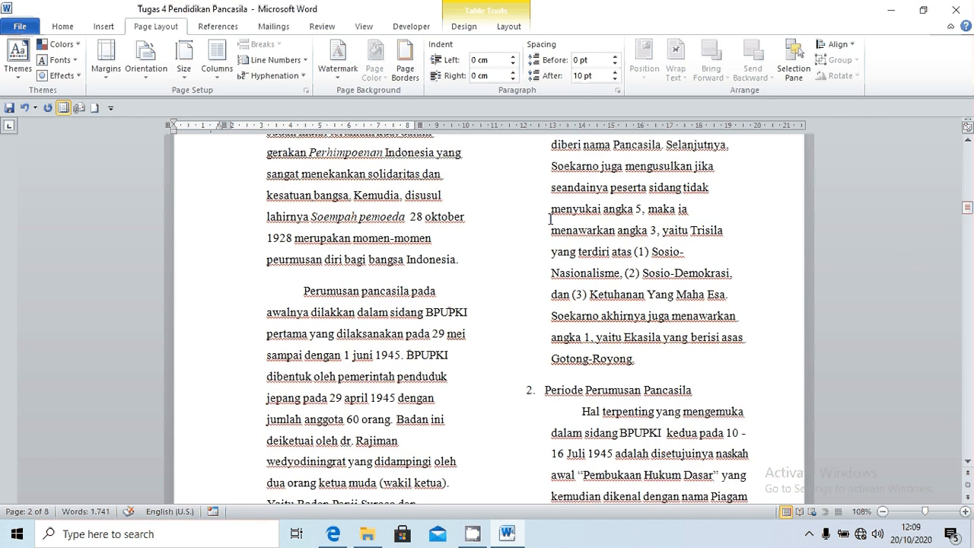
pyautogui.scroll(-4, 550, 219)
pyautogui.scroll(3, 550, 219)
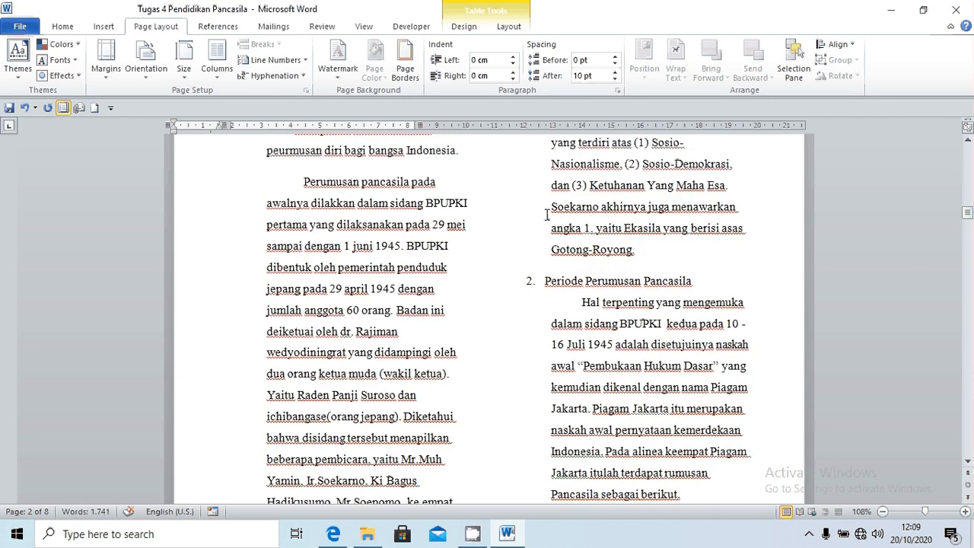
pyautogui.scroll(4, 546, 214)
pyautogui.scroll(-6, 543, 205)
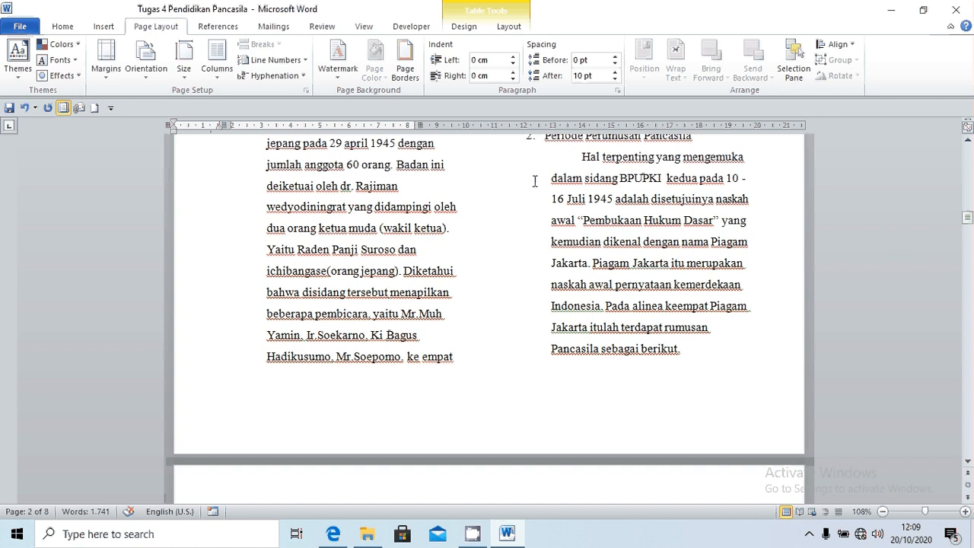
pyautogui.scroll(4, 535, 181)
# Step: Set the document text in three columns and check the BAB II page
pyautogui.click(217, 61)
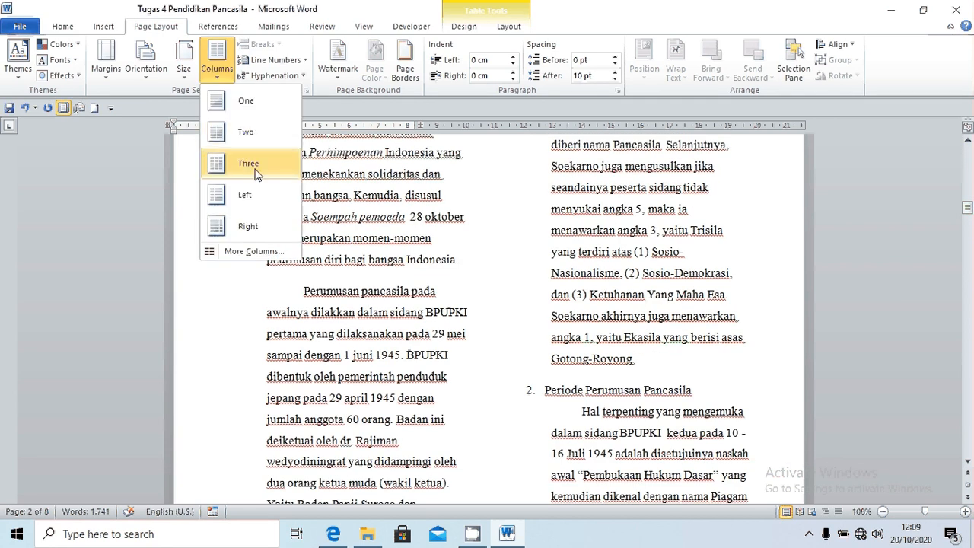
pyautogui.click(257, 172)
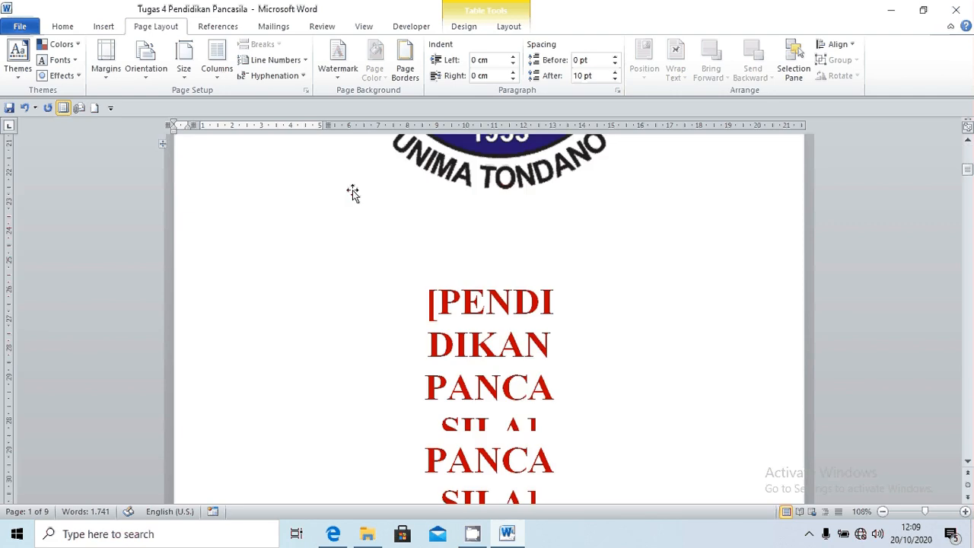
pyautogui.scroll(-8, 353, 190)
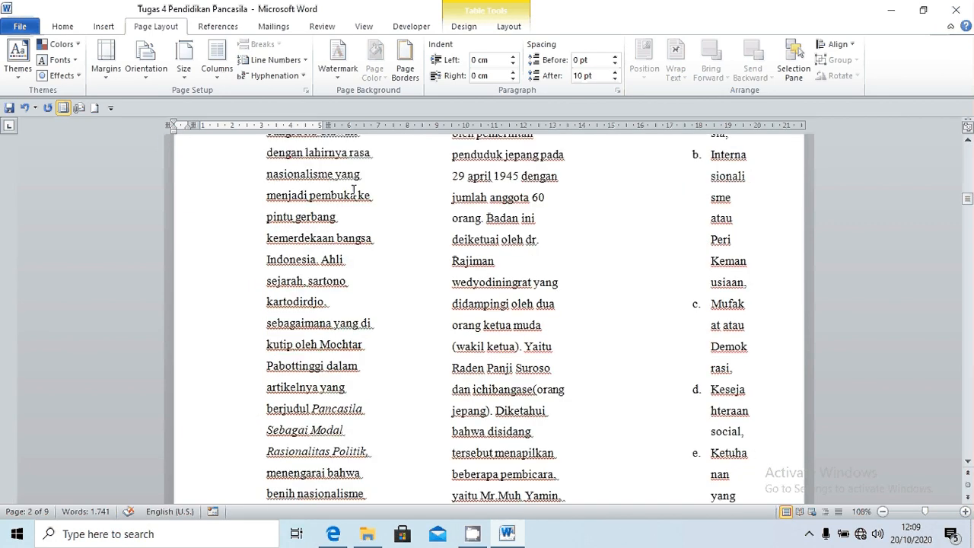
pyautogui.scroll(8, 206, 172)
# Step: Examine the column presets and hyphenation options, and return the document to a one-column layout
pyautogui.click(217, 68)
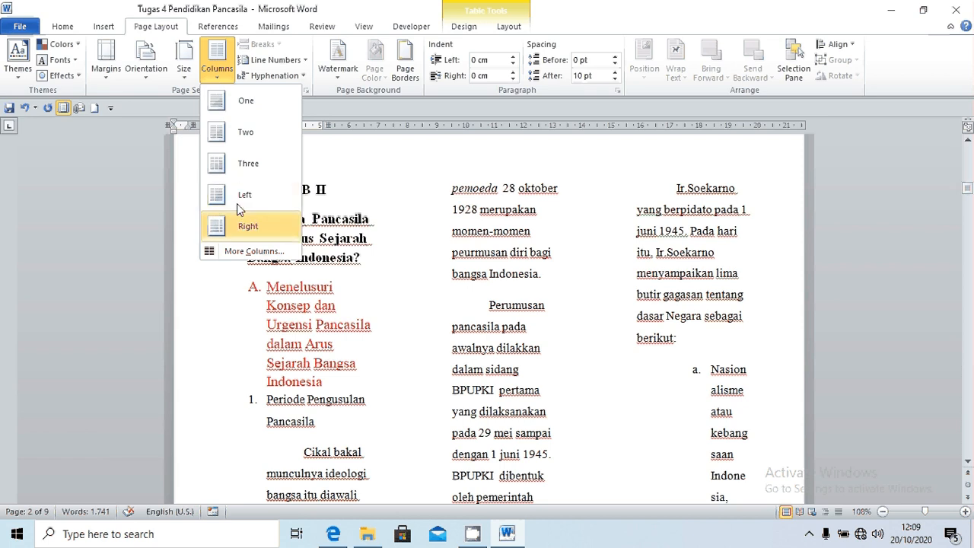
pyautogui.click(216, 72)
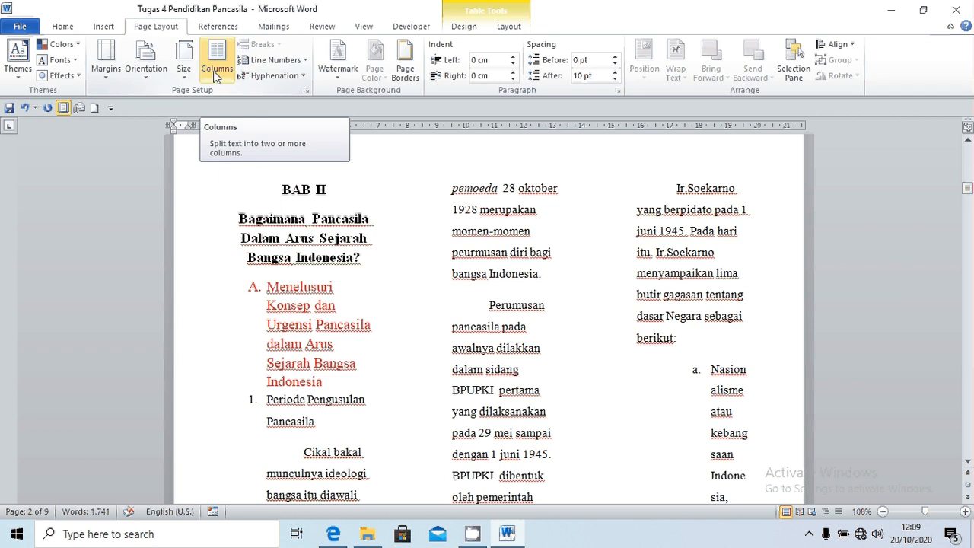
pyautogui.click(271, 76)
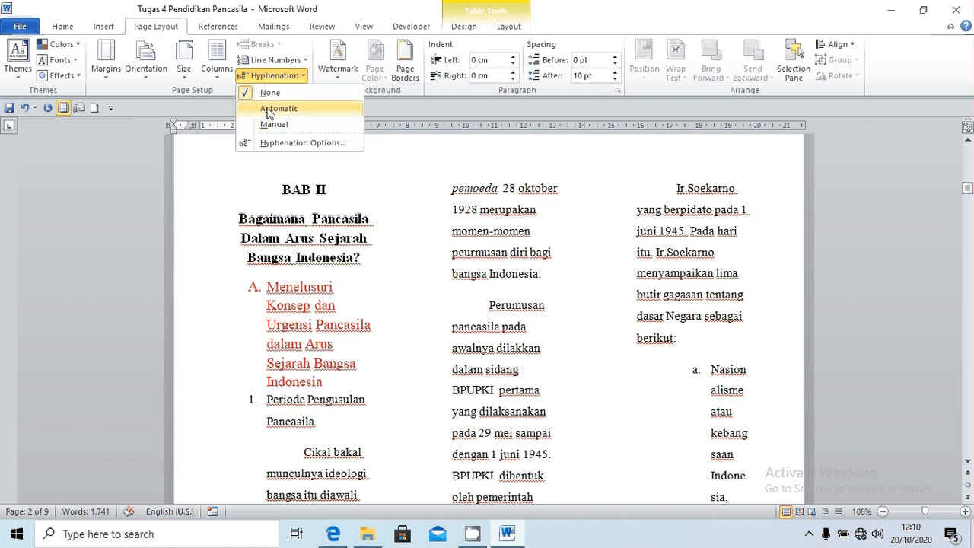
pyautogui.click(270, 76)
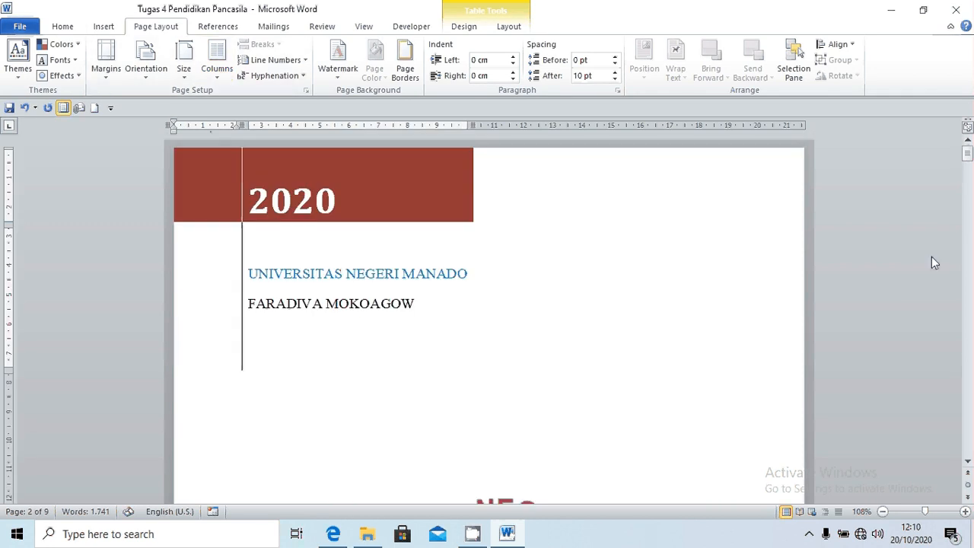
# Step: Add blank lines after the final numbered item at the end of the document until a new page begins
pyautogui.moveTo(968, 154); pyautogui.dragTo(971, 427)
pyautogui.click(873, 404)
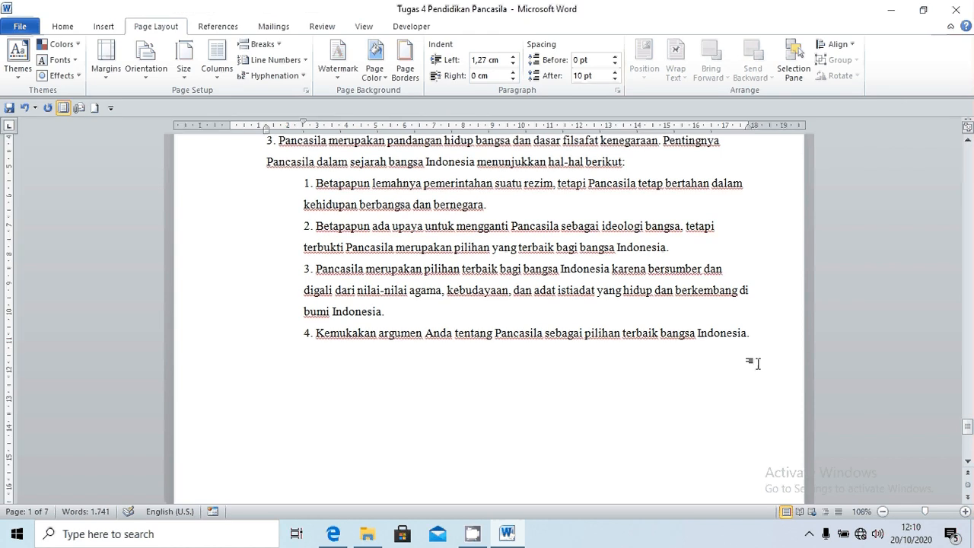
pyautogui.press('Return')
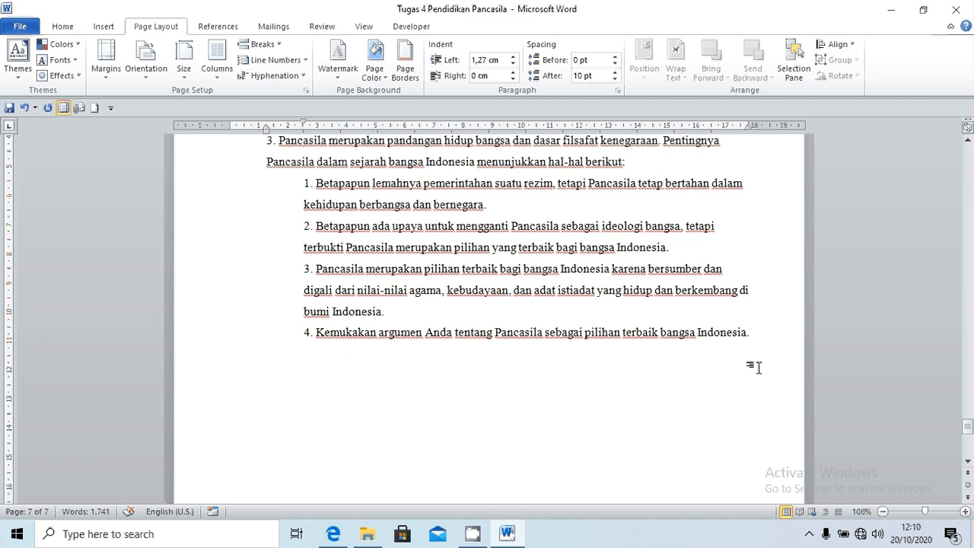
pyautogui.press('Return')
pyautogui.press('Return')
pyautogui.press('Return')
pyautogui.press('Return')
pyautogui.press('Return')
pyautogui.press('Return')
pyautogui.press('Return')
pyautogui.press('Return')
pyautogui.press('Return')
pyautogui.press('Return')
pyautogui.press('Return')
pyautogui.press('Return')
pyautogui.press('Return')
pyautogui.press('Return')
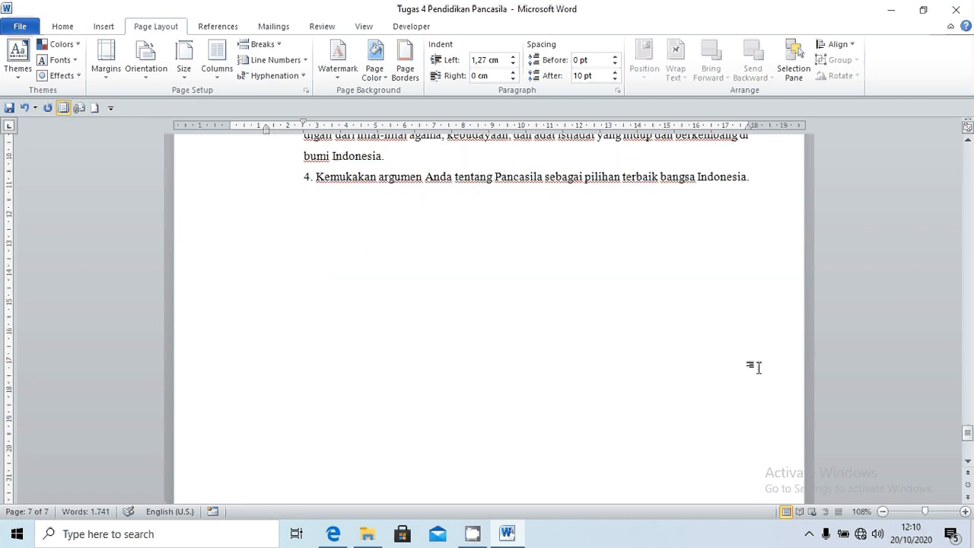
pyautogui.press('Return')
pyautogui.press('Return')
pyautogui.press('Return')
pyautogui.press('Return')
pyautogui.press('Return')
pyautogui.press('Return')
pyautogui.press('Return')
pyautogui.press('Return')
pyautogui.press('Return')
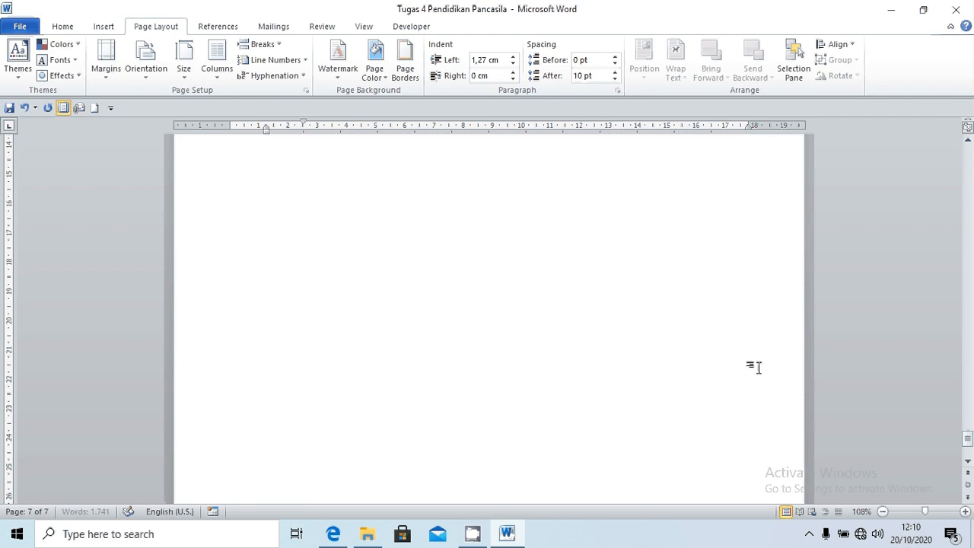
pyautogui.press('Return')
pyautogui.press('Return')
pyautogui.press('Return')
pyautogui.press('Return')
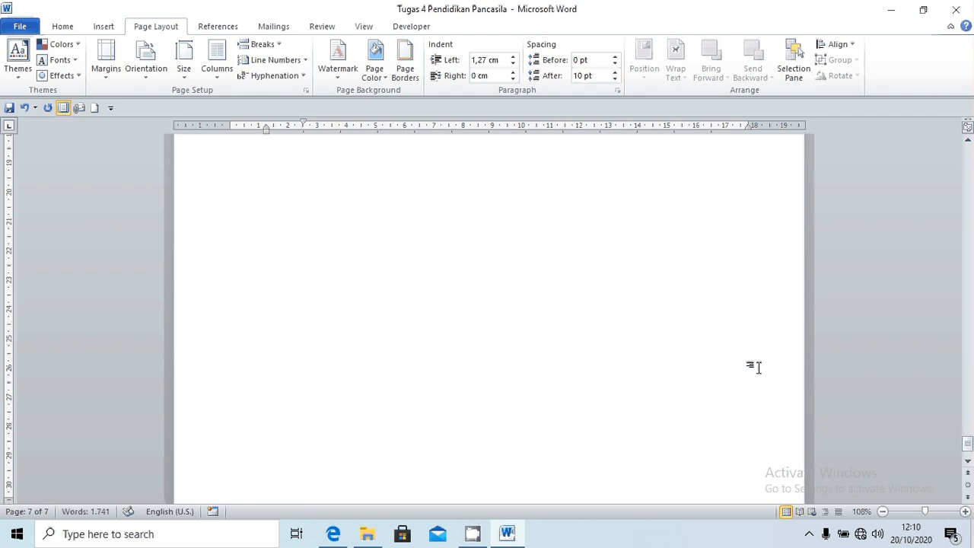
pyautogui.press('Return')
pyautogui.press('Return')
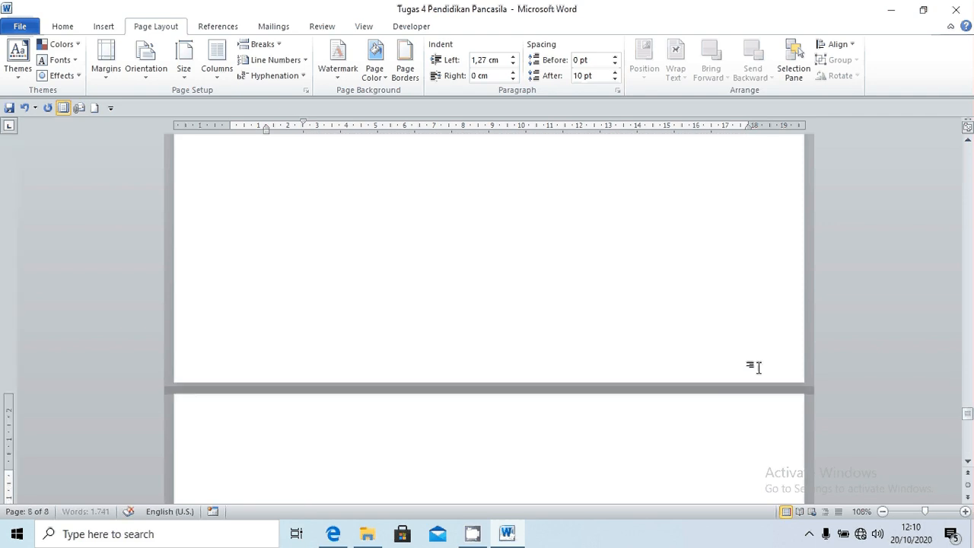
# Step: Delete the extra blank lines at the end of the document, back to just below the final numbered item
pyautogui.press('BackSpace')
pyautogui.scroll(2, 759, 368)
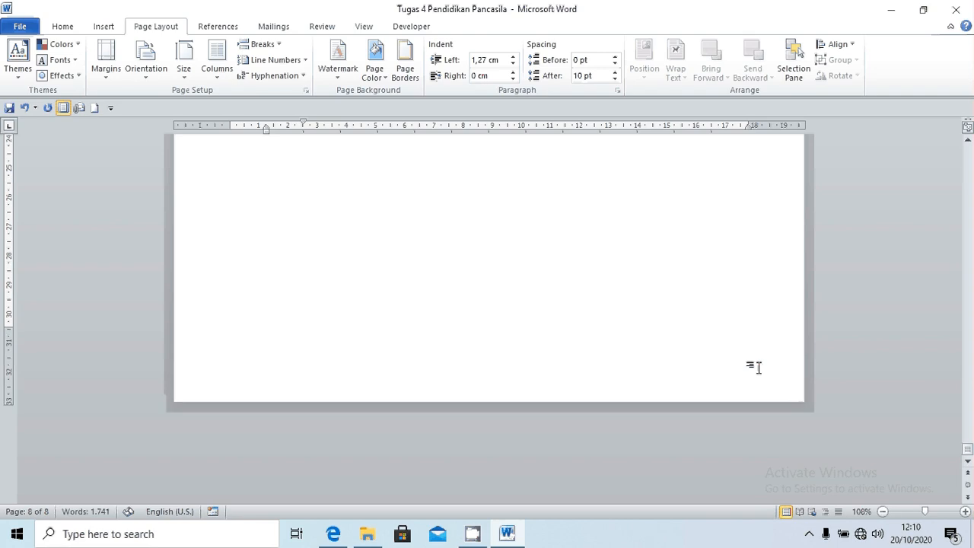
pyautogui.press('BackSpace')
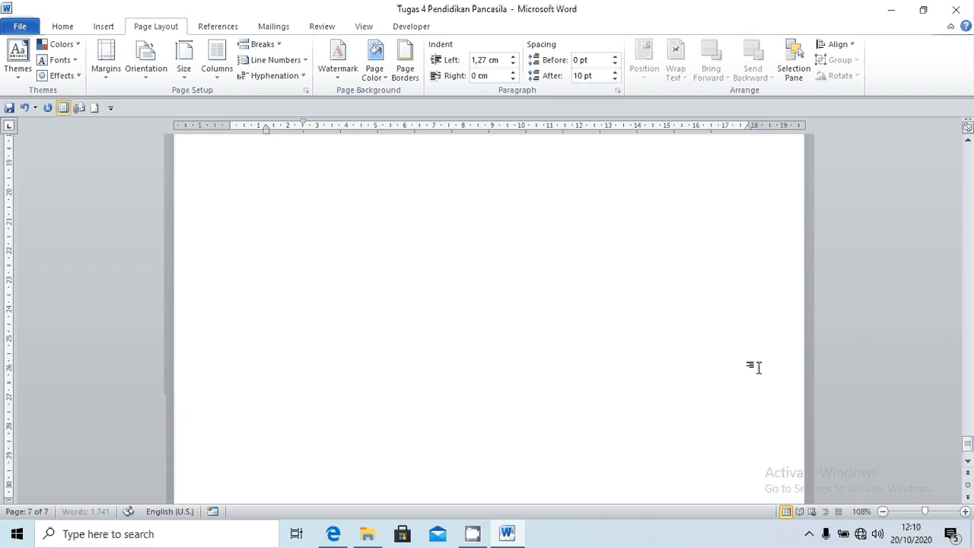
pyautogui.scroll(3, 758, 368)
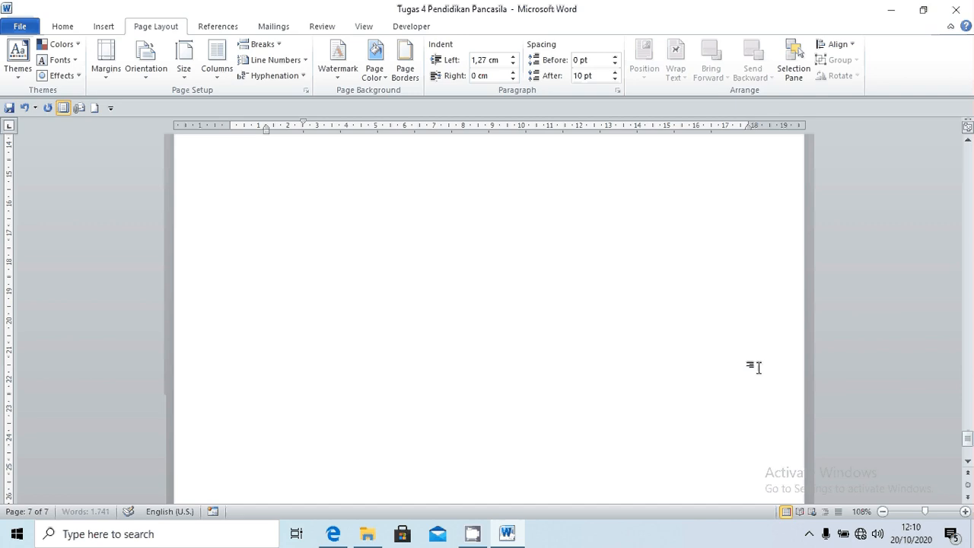
pyautogui.scroll(3, 759, 367)
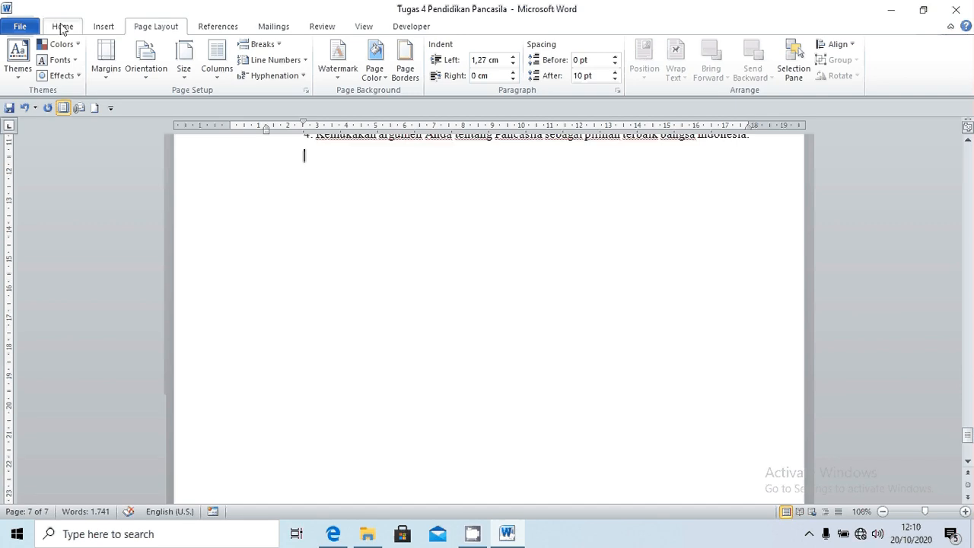
# Step: Insert two page breaks below the final numbered item and check the added blank pages
pyautogui.click(97, 28)
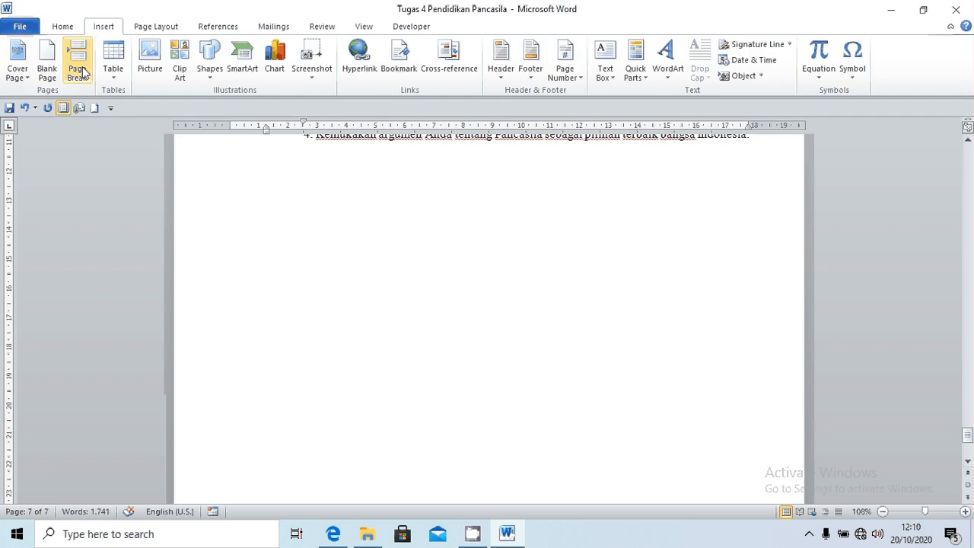
pyautogui.click(79, 71)
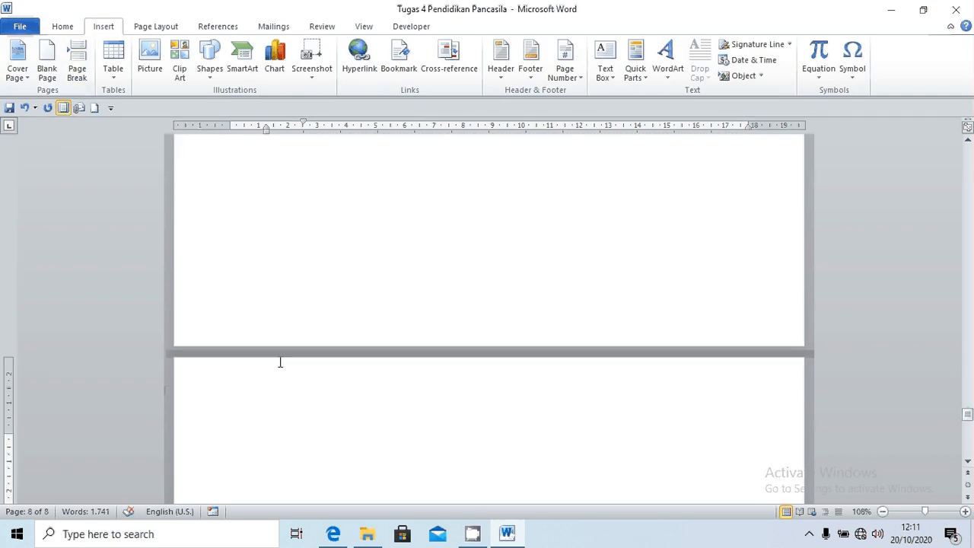
pyautogui.scroll(-2, 279, 362)
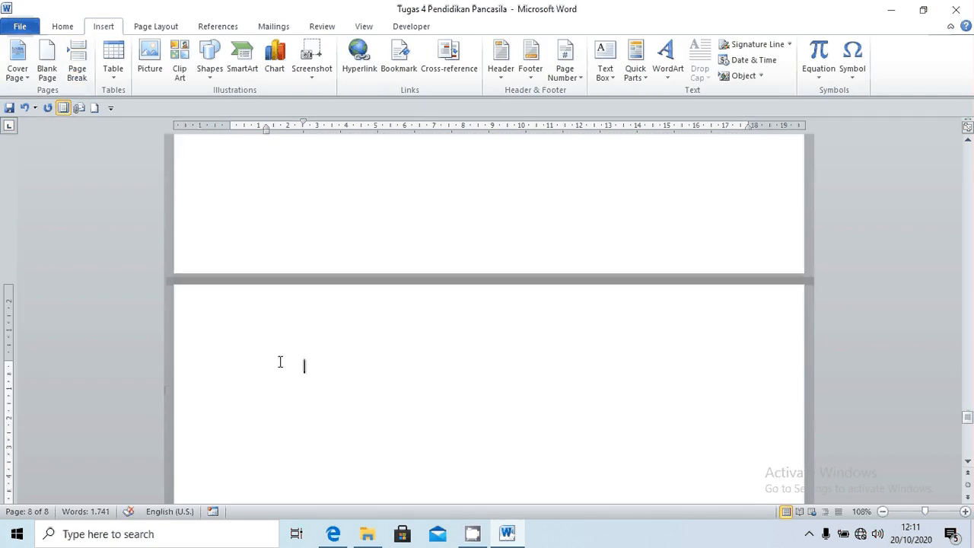
pyautogui.click(77, 79)
pyautogui.scroll(-4, 321, 358)
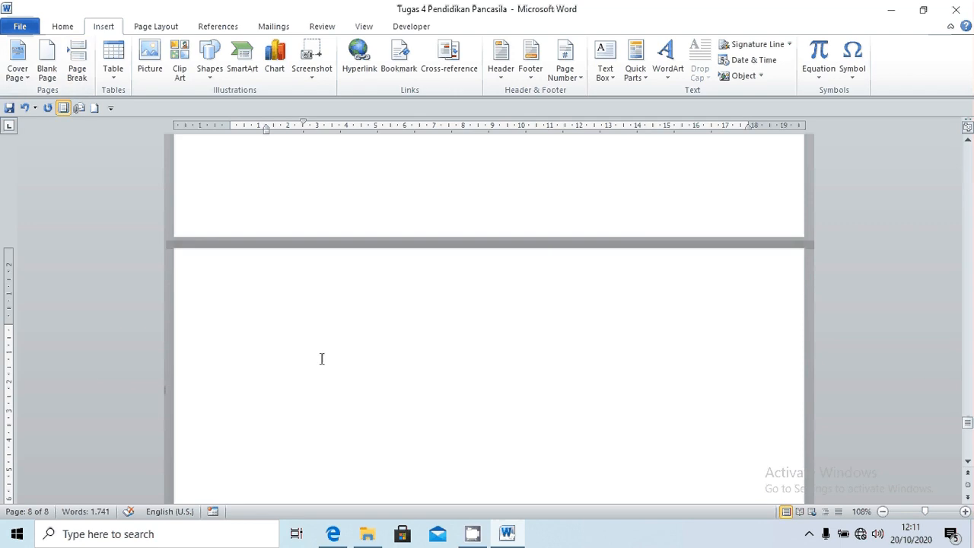
pyautogui.scroll(-15, 321, 359)
pyautogui.scroll(-5, 320, 350)
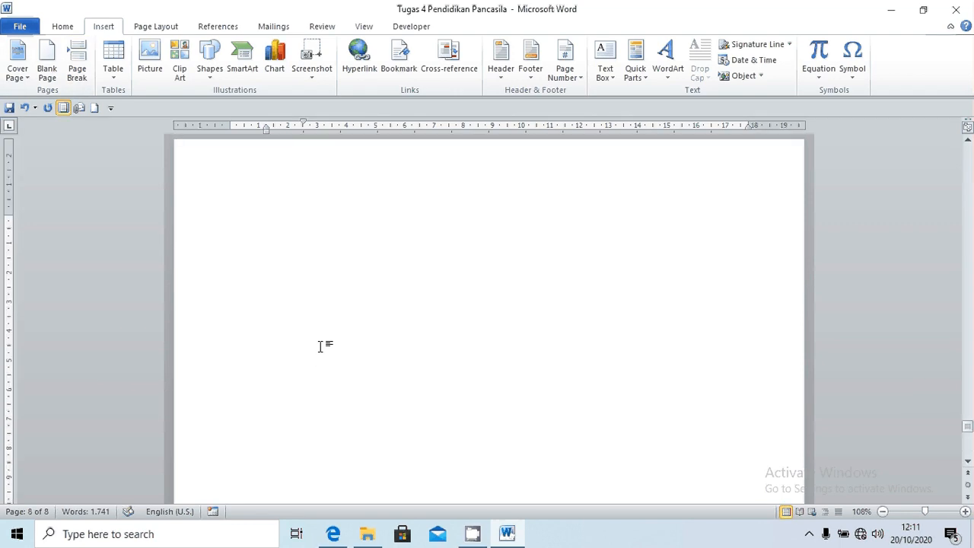
pyautogui.scroll(-1, 319, 347)
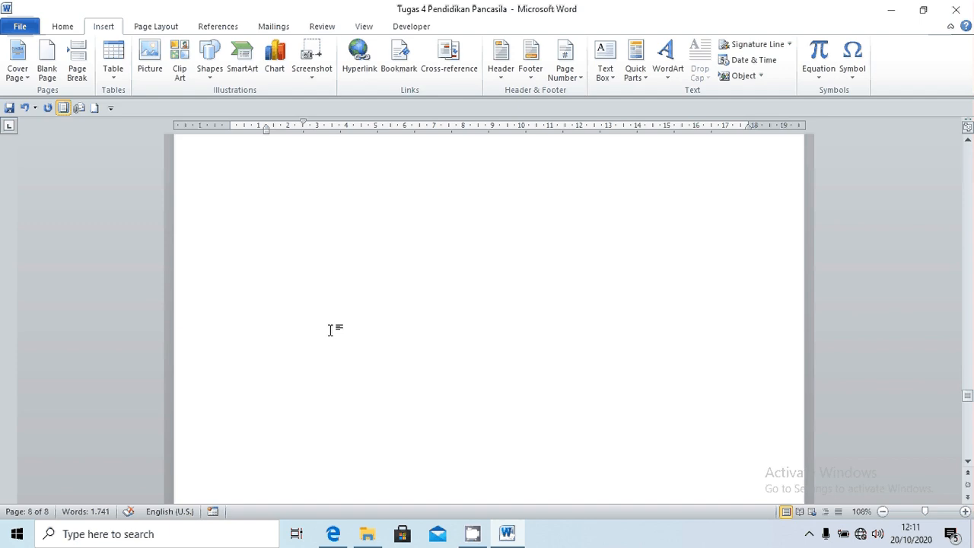
pyautogui.scroll(3, 331, 330)
pyautogui.scroll(8, 331, 330)
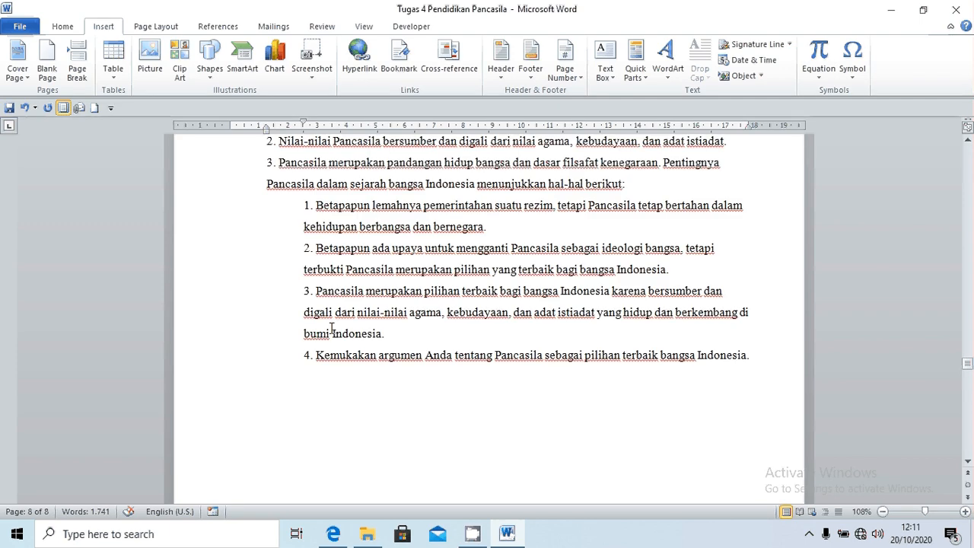
# Step: Place the cursor below the final numbered item and examine the available page and section break types
pyautogui.click(341, 394)
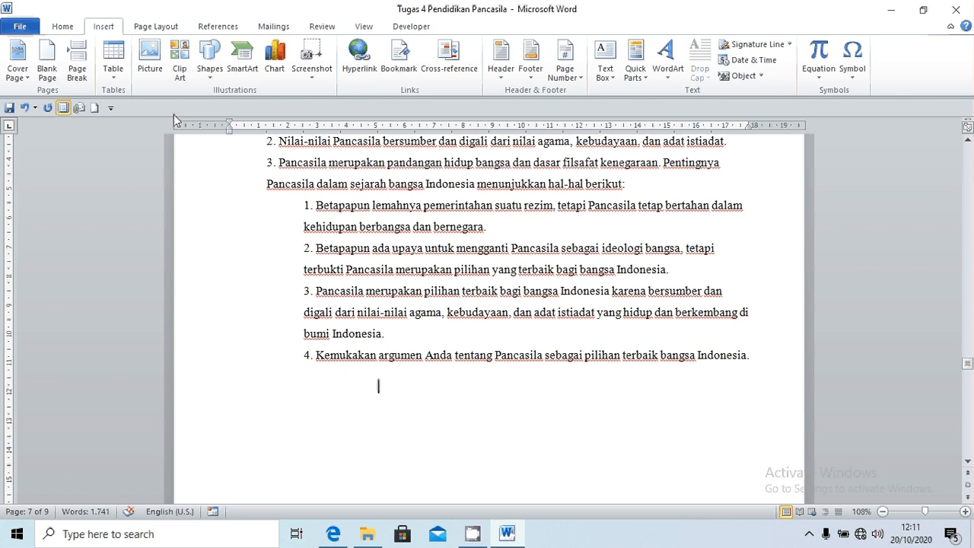
pyautogui.click(156, 25)
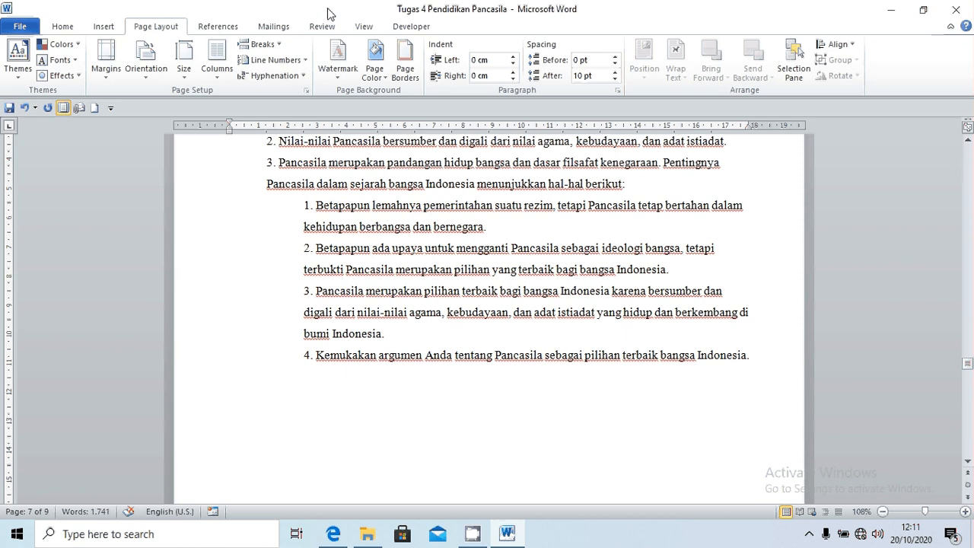
pyautogui.click(277, 47)
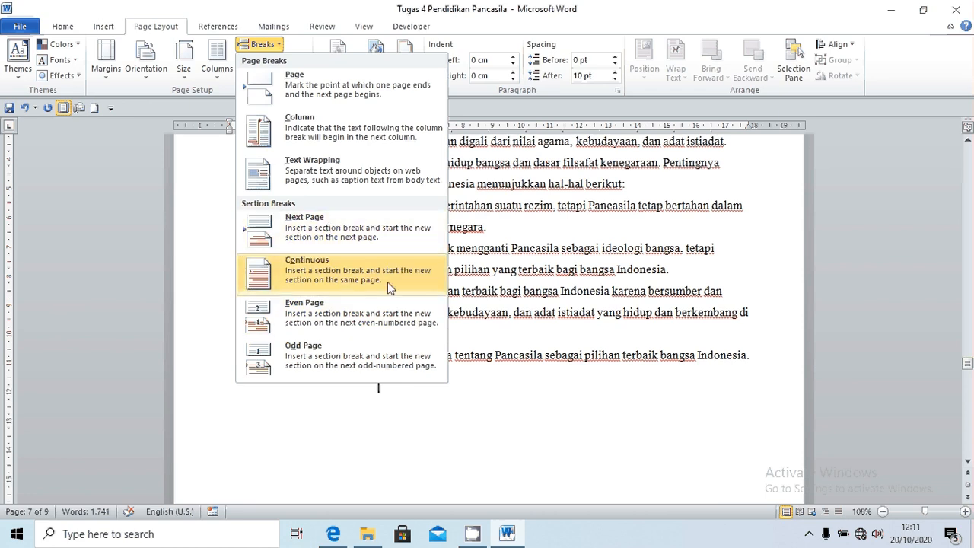
pyautogui.click(522, 418)
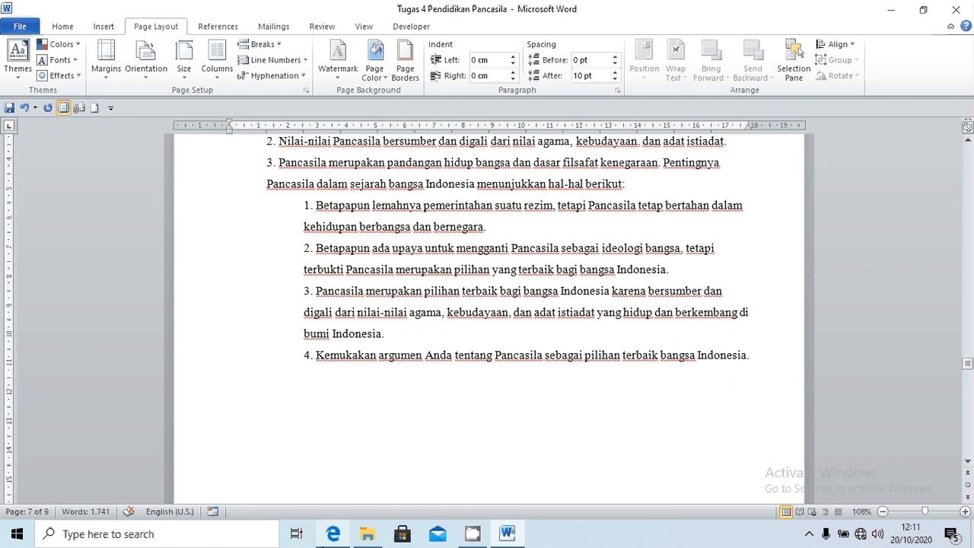
# Step: Switch to the study guide PDF in Edge and examine its instructions on page breaks and section break types
pyautogui.click(333, 533)
pyautogui.scroll(-10, 403, 298)
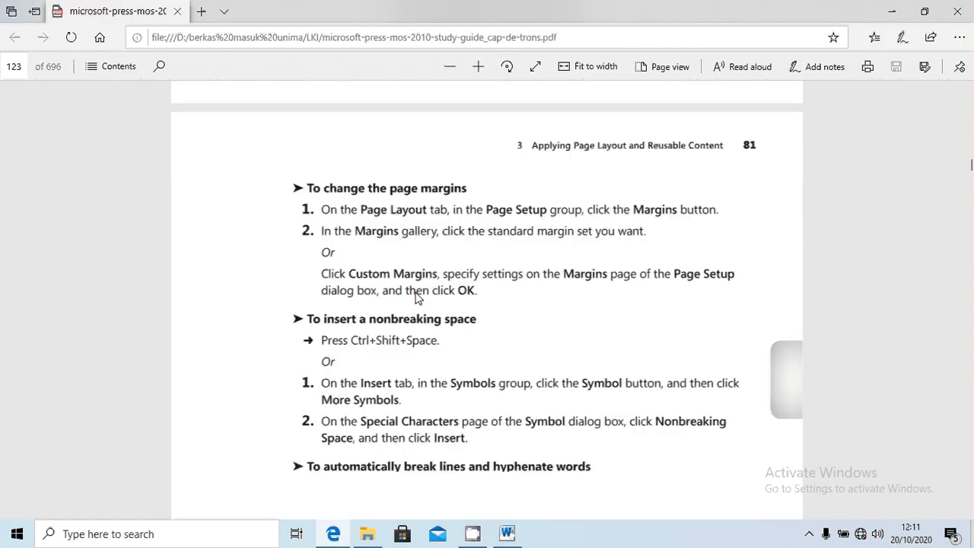
pyautogui.scroll(-8, 418, 297)
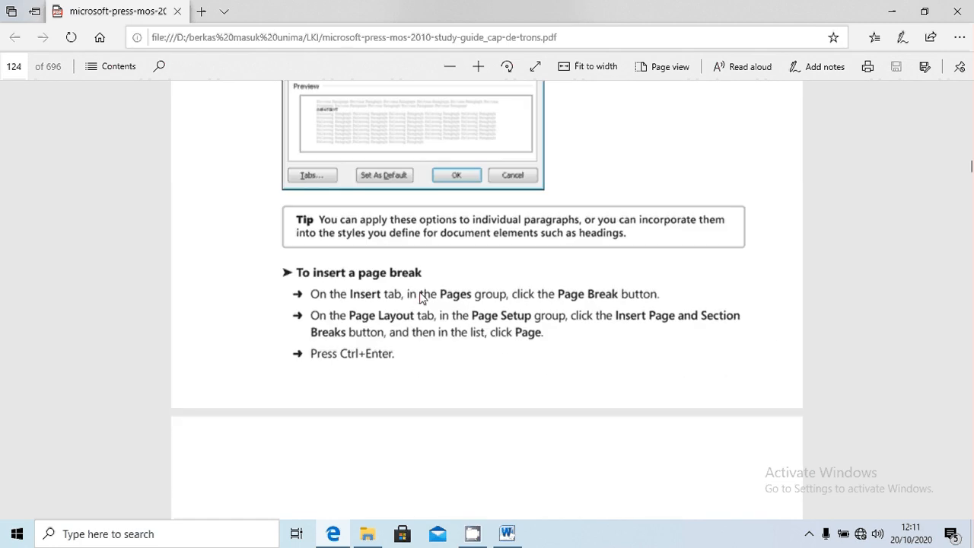
pyautogui.scroll(-10, 420, 298)
pyautogui.scroll(5, 430, 293)
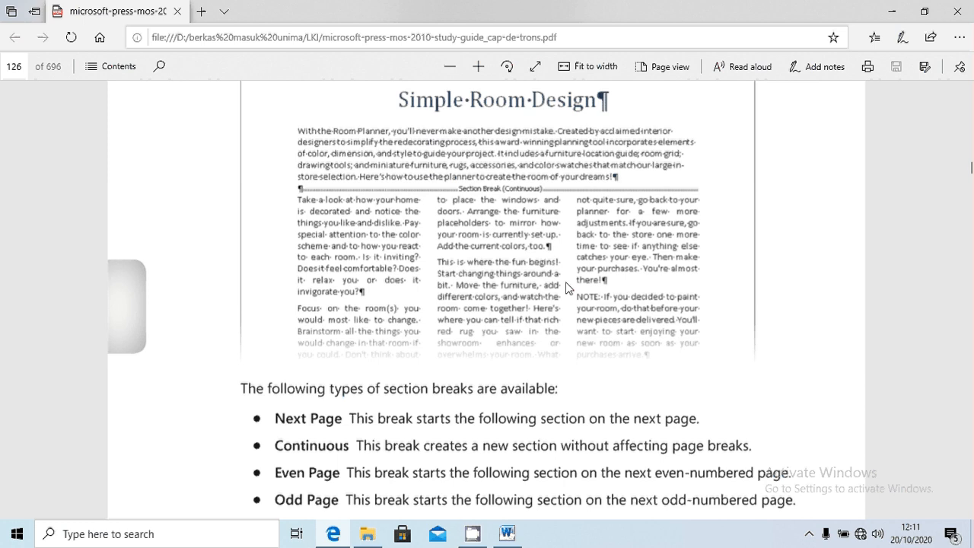
pyautogui.scroll(2, 607, 291)
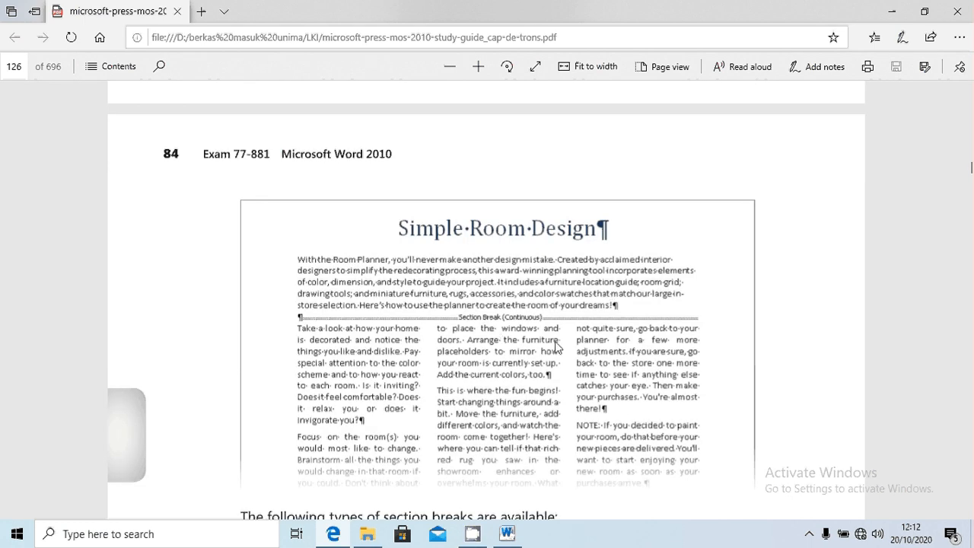
# Step: Return to Word, place the cursor in section F, and examine the built-in themes and theme colour sets
pyautogui.click(508, 534)
pyautogui.scroll(3, 411, 255)
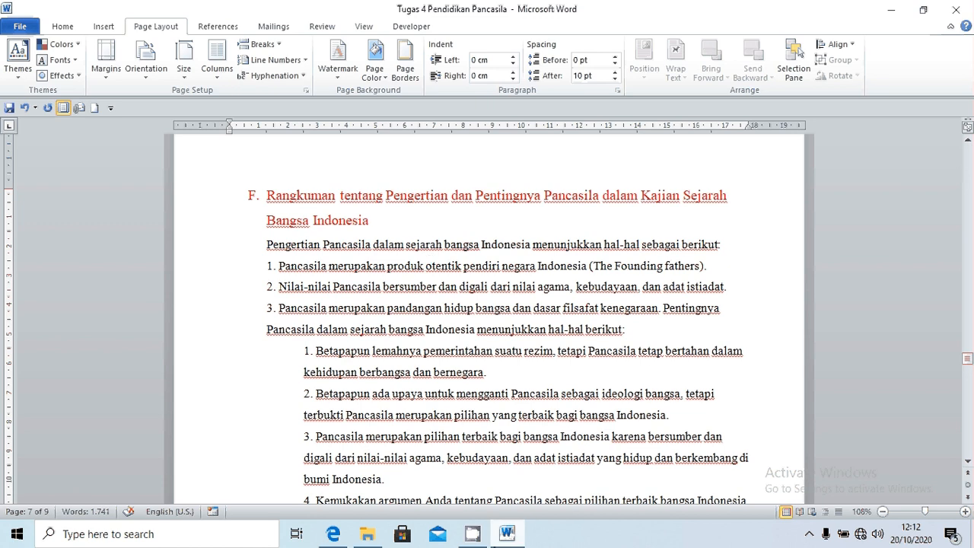
pyautogui.click(363, 297)
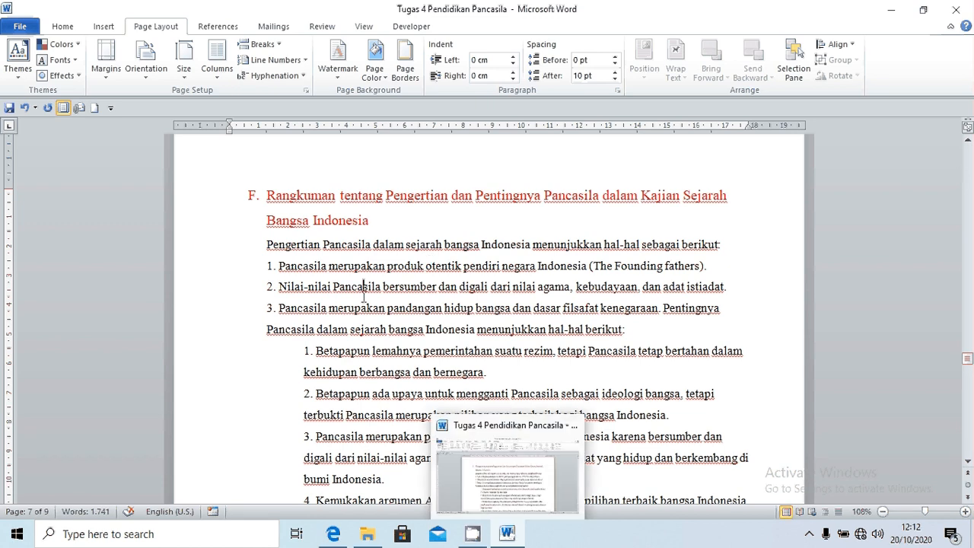
pyautogui.click(322, 263)
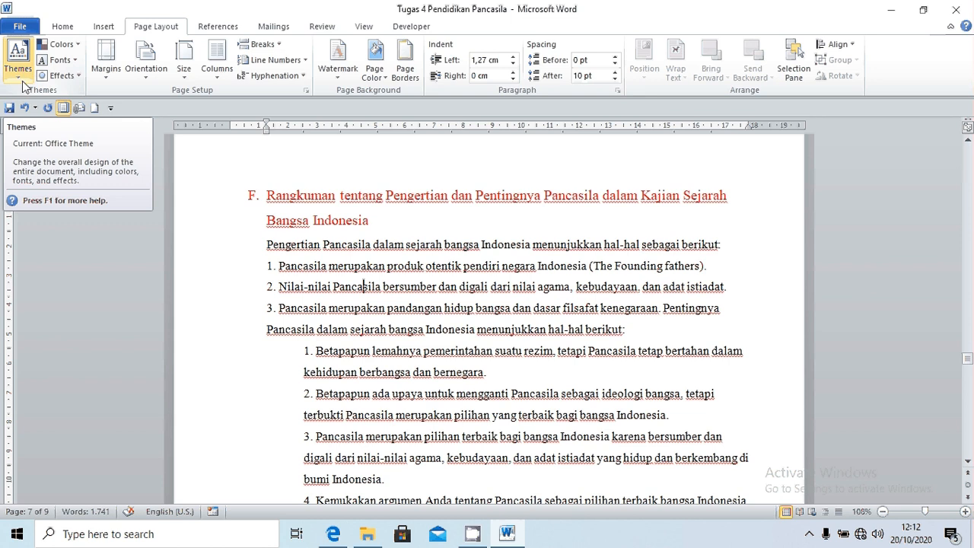
pyautogui.click(23, 83)
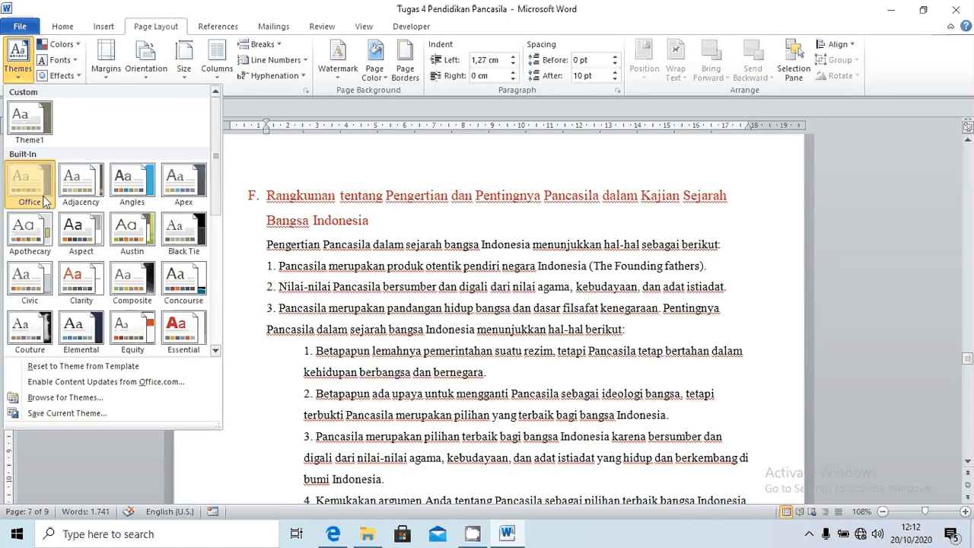
pyautogui.click(67, 45)
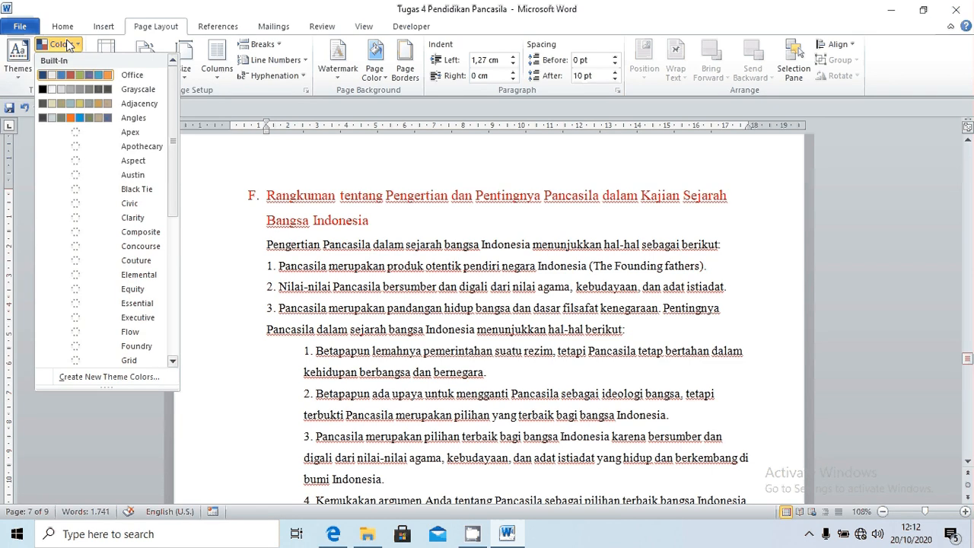
pyautogui.scroll(-2, 112, 293)
pyautogui.scroll(-3, 112, 292)
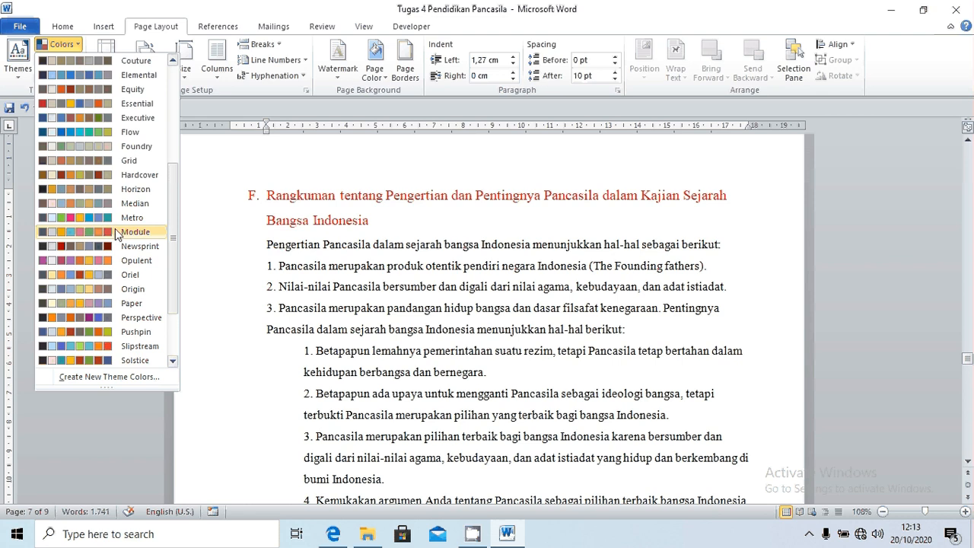
# Step: Examine the built-in theme font sets and theme effects
pyautogui.click(68, 64)
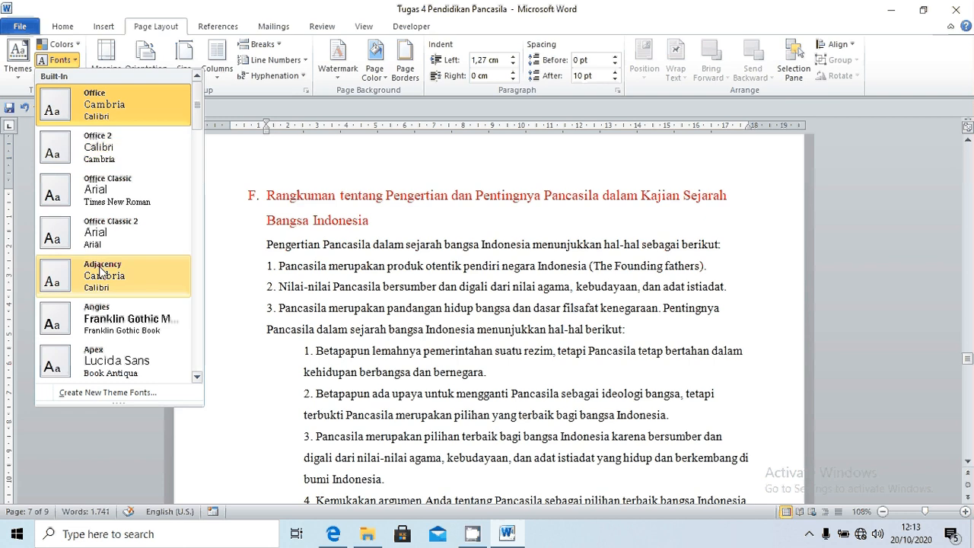
pyautogui.scroll(-4, 101, 255)
pyautogui.scroll(4, 102, 251)
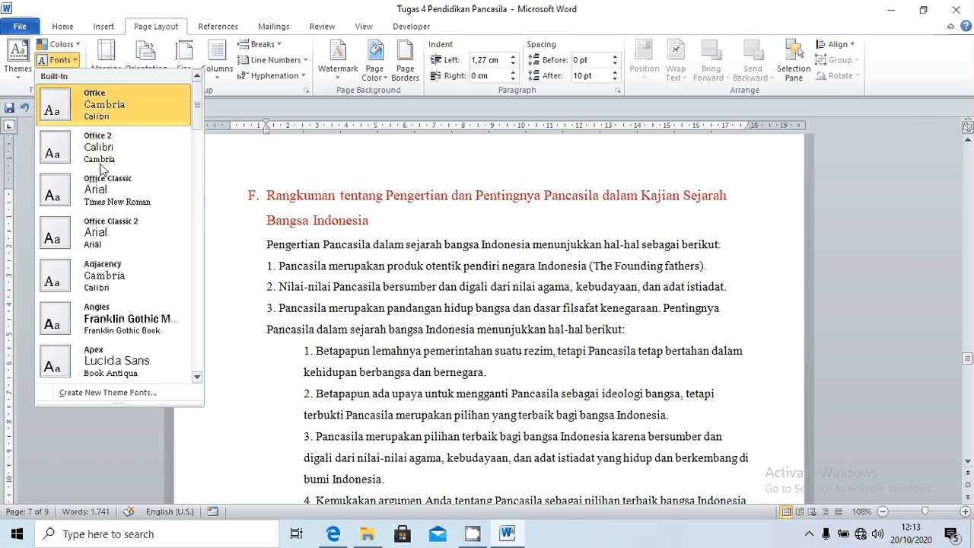
pyautogui.scroll(-3, 115, 227)
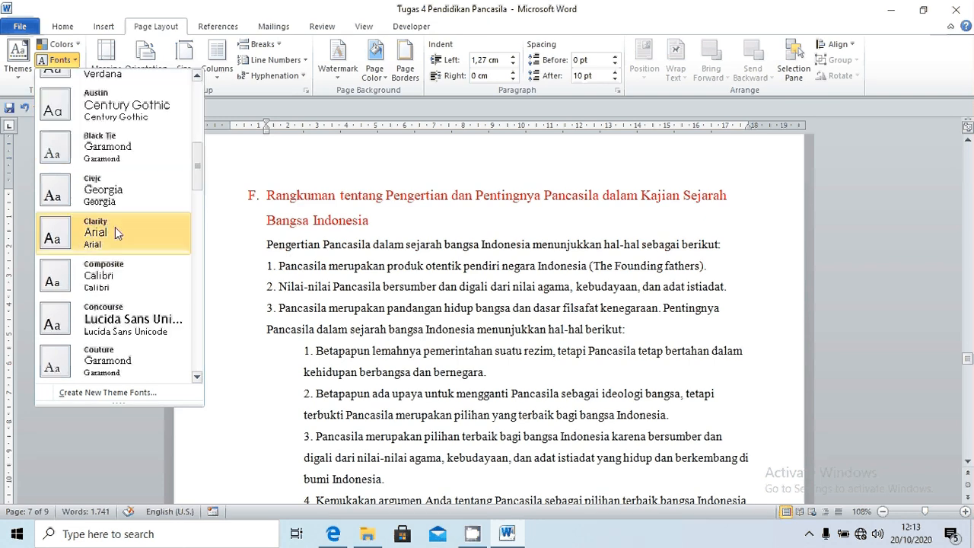
pyautogui.scroll(2, 115, 204)
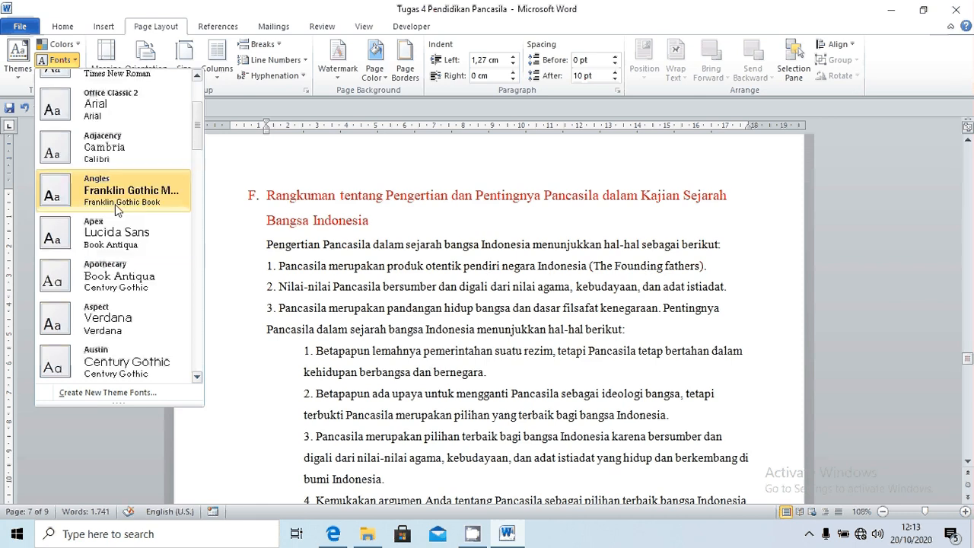
pyautogui.click(115, 155)
pyautogui.click(70, 78)
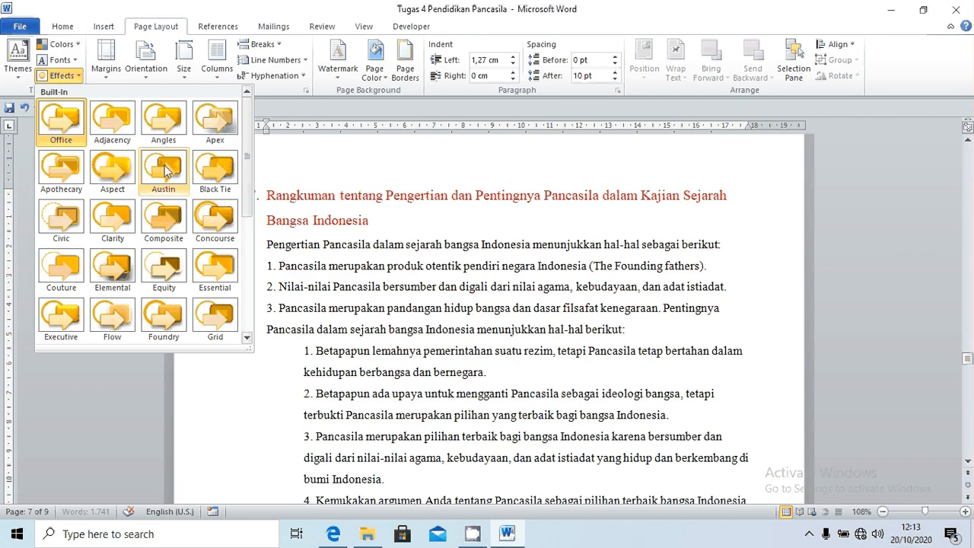
pyautogui.click(228, 125)
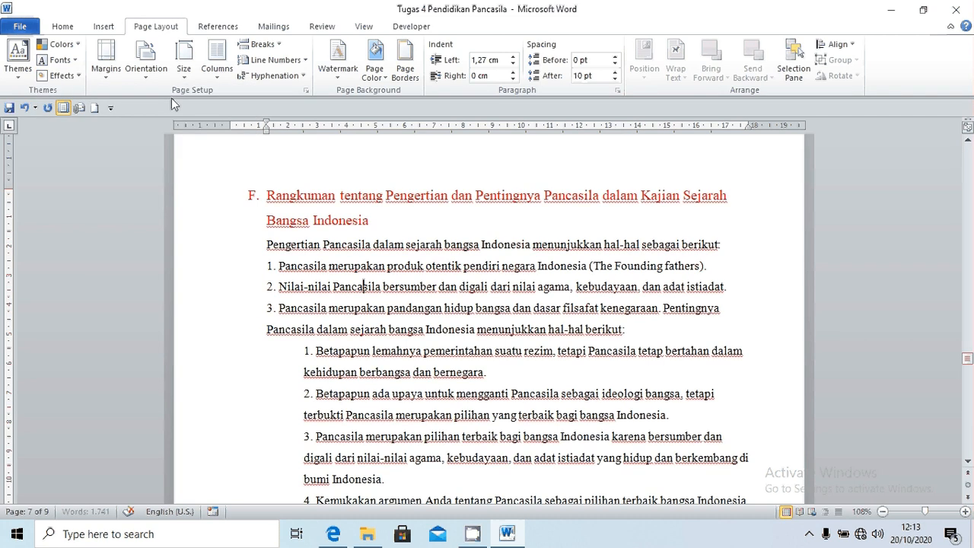
# Step: Save the current theme as an Office Theme in the Documents folder, using the author's first name as the file name
pyautogui.click(21, 76)
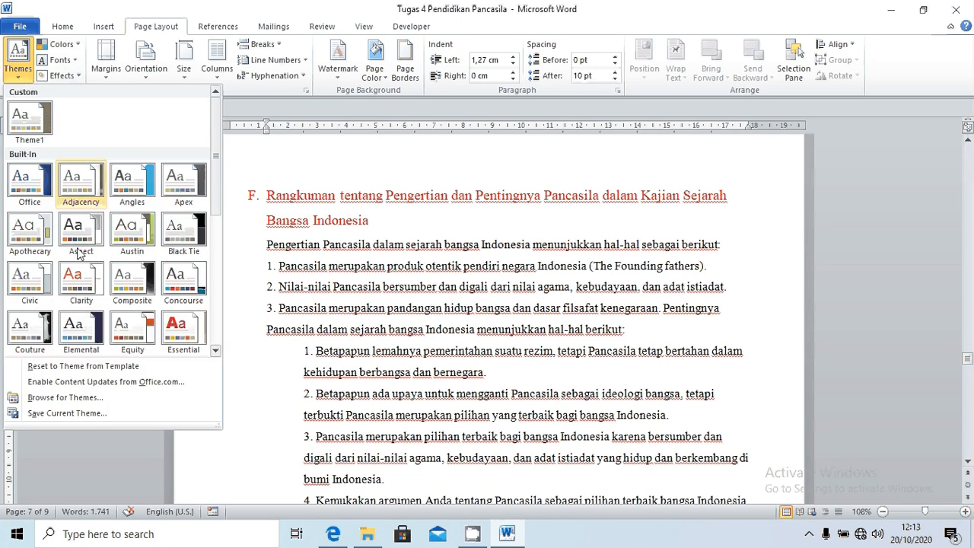
pyautogui.click(82, 415)
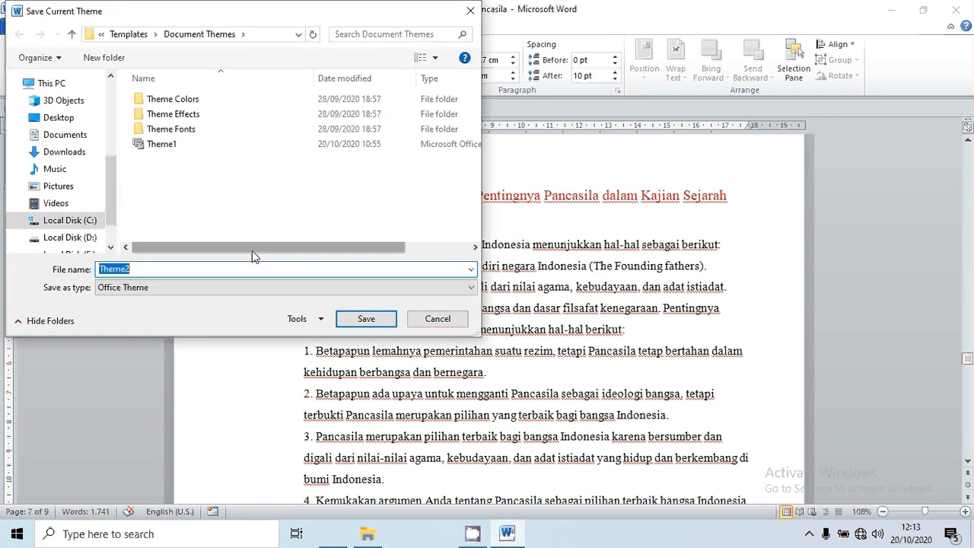
pyautogui.press('BackSpace')
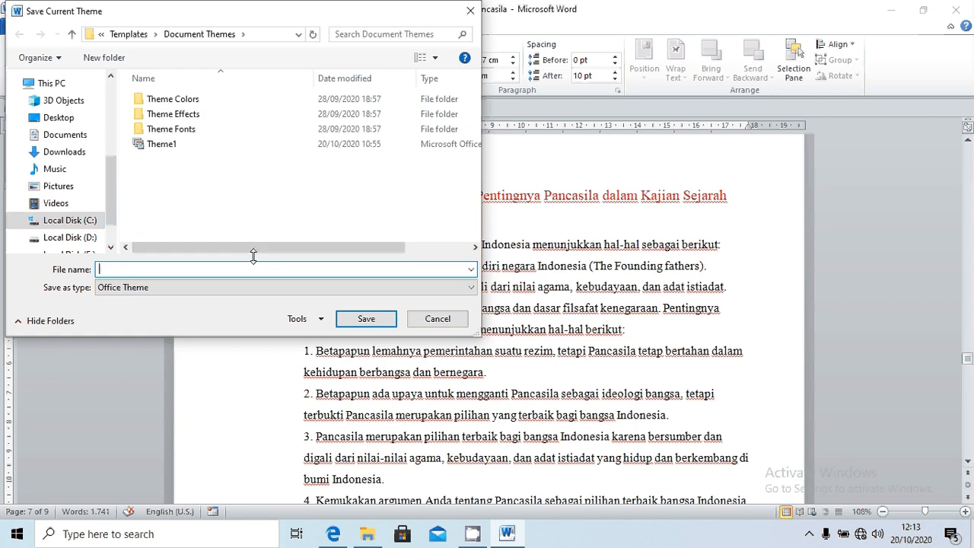
pyautogui.write('FARADIVA')
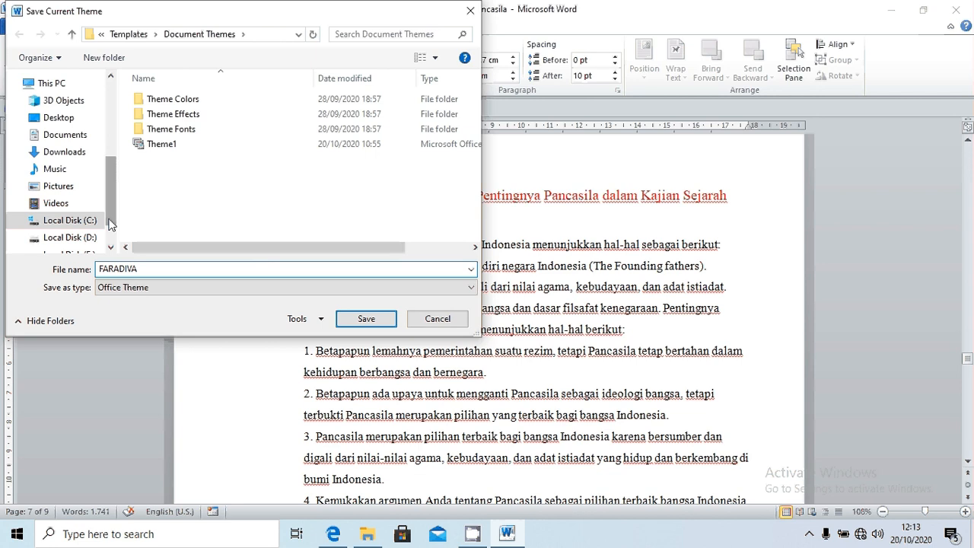
pyautogui.scroll(-1, 60, 134)
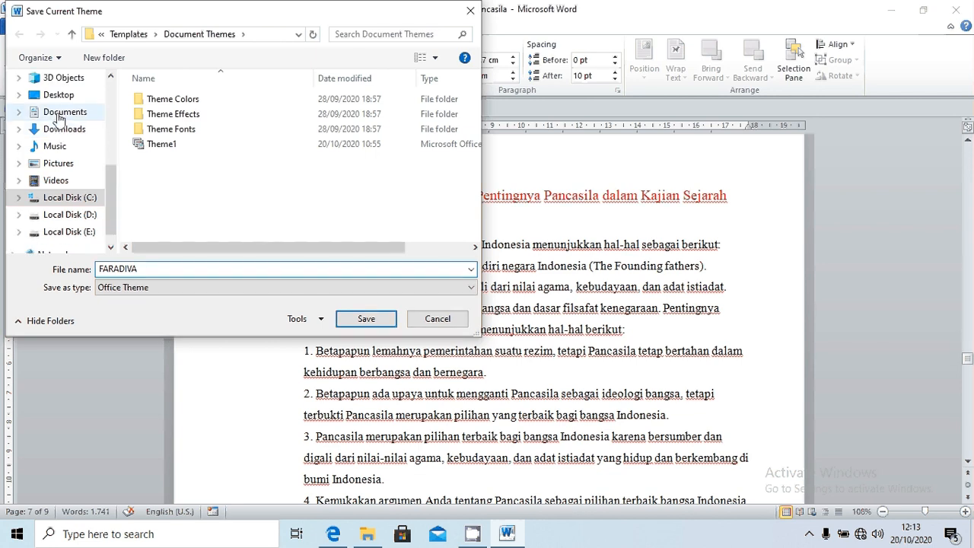
pyautogui.click(61, 114)
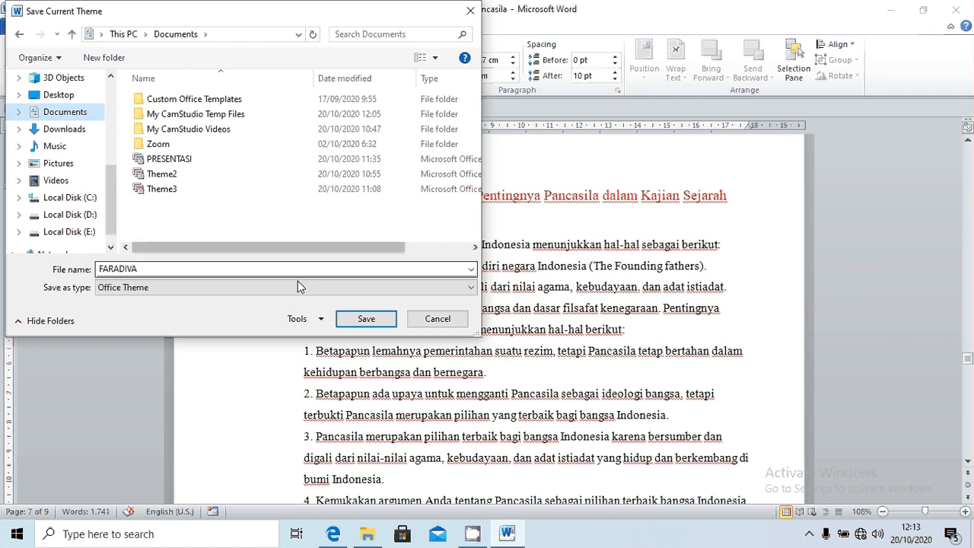
pyautogui.click(366, 319)
# Step: Switch to File Explorer, open the newly saved theme from Documents to examine it in PowerPoint, and close the presentation
pyautogui.click(367, 533)
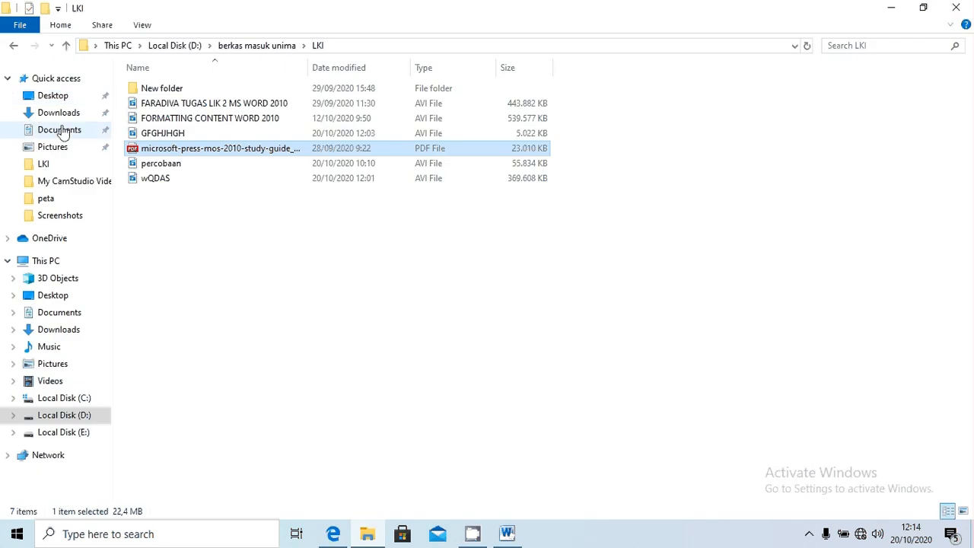
pyautogui.click(63, 131)
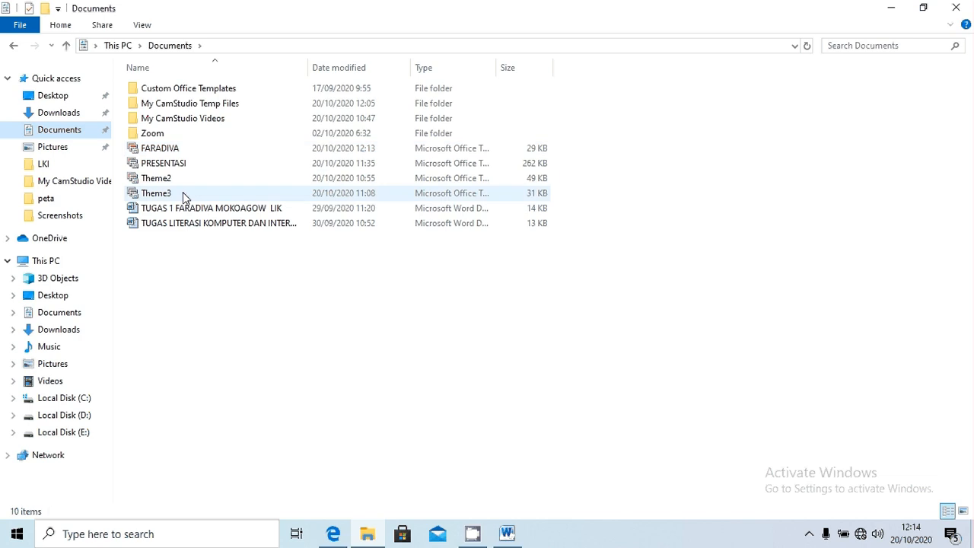
pyautogui.click(181, 153)
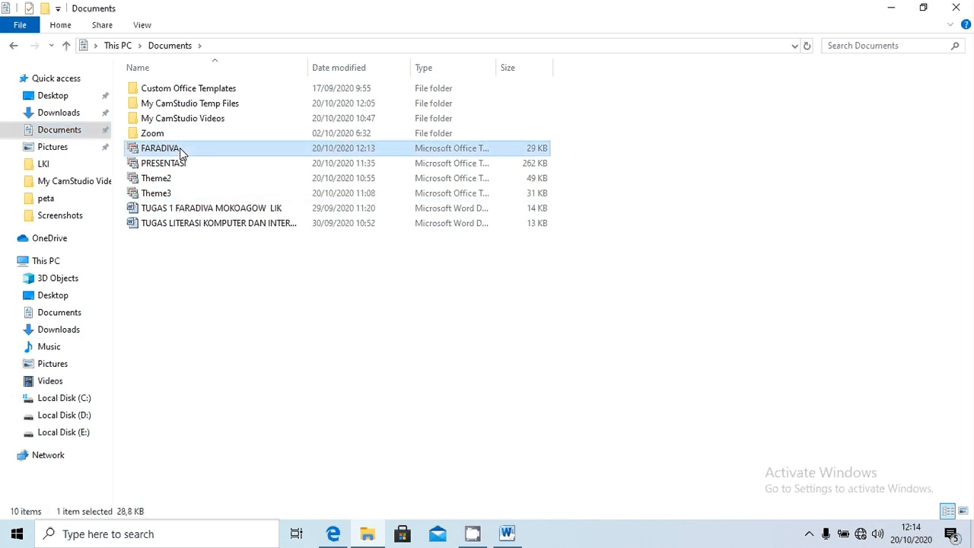
pyautogui.doubleClick(181, 153)
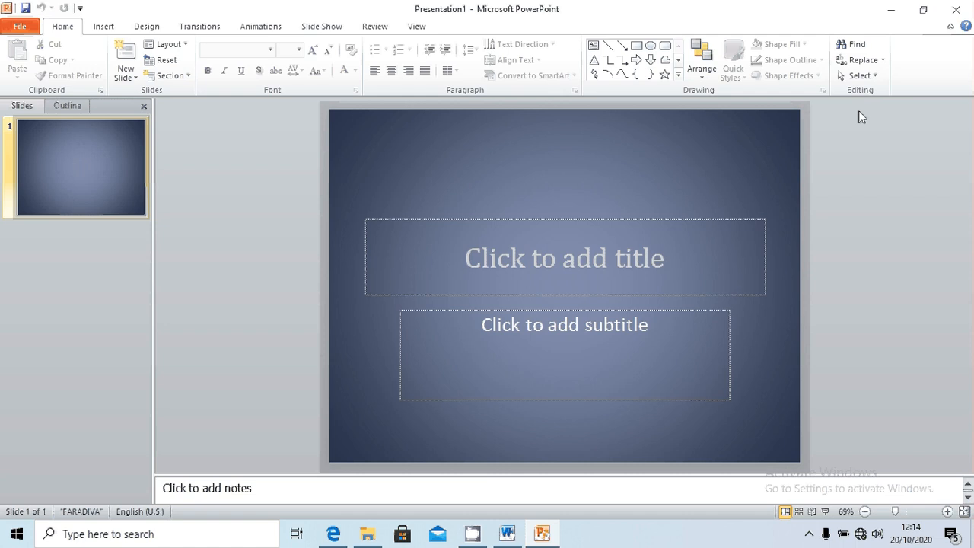
pyautogui.click(953, 9)
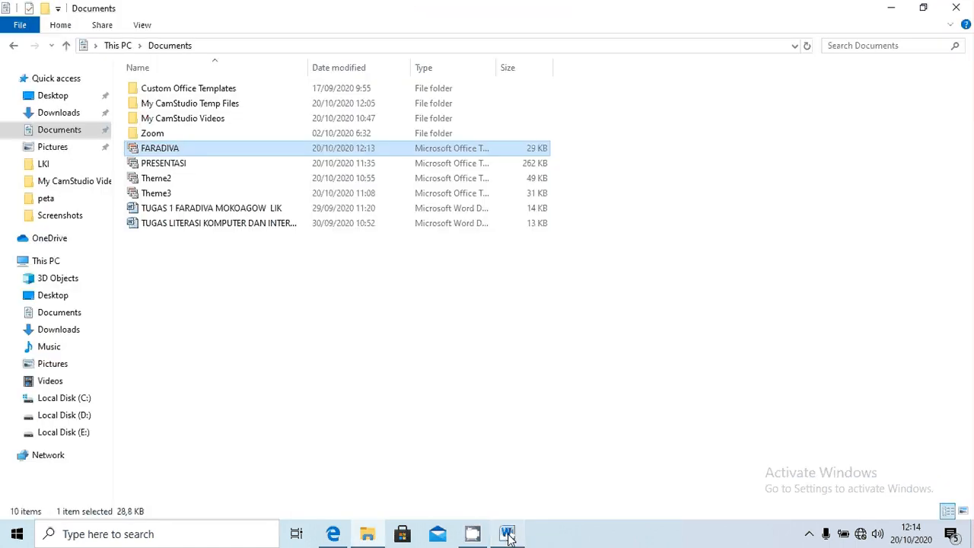
# Step: Return to Word and insert the AutoText entry containing the author's full name on the blank page after section F
pyautogui.click(507, 534)
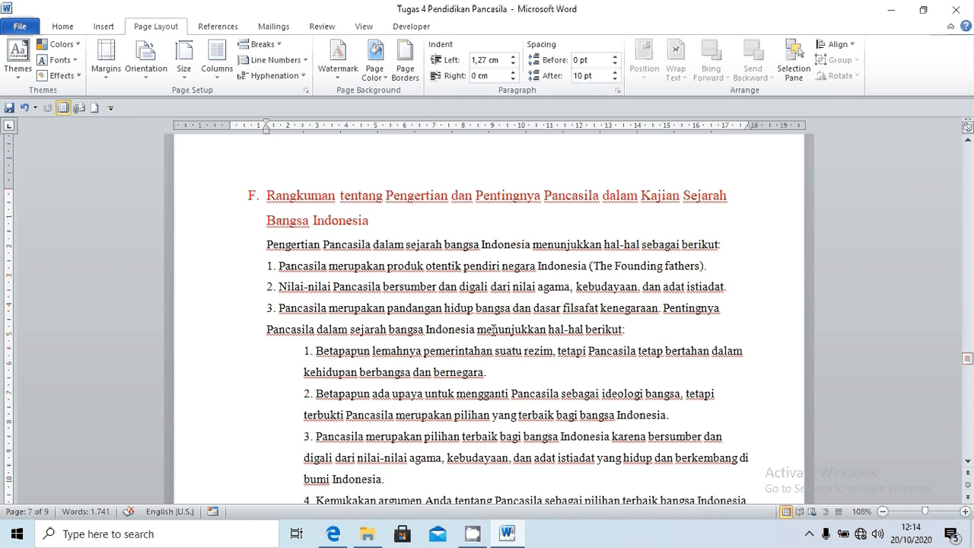
pyautogui.scroll(-3, 487, 320)
pyautogui.scroll(-5, 494, 330)
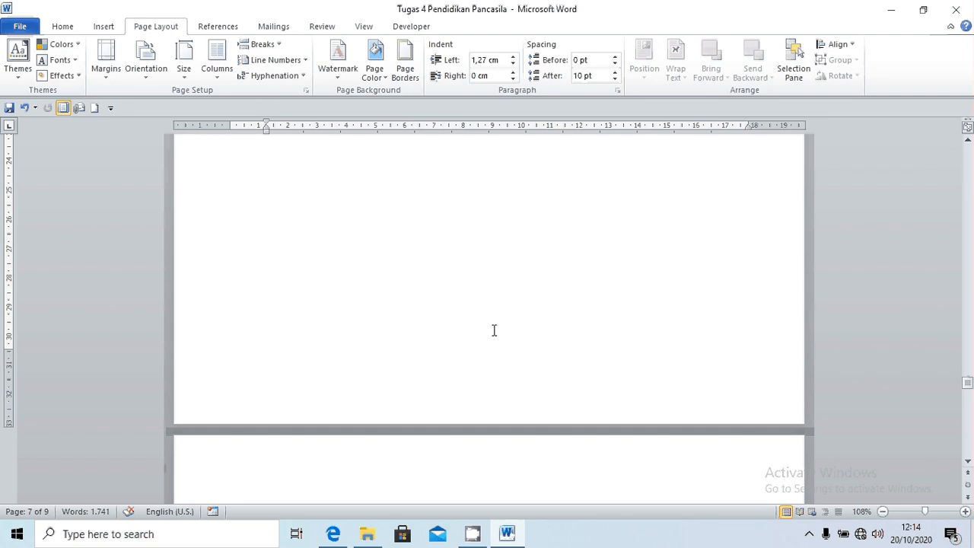
pyautogui.scroll(5, 496, 330)
pyautogui.scroll(2, 510, 327)
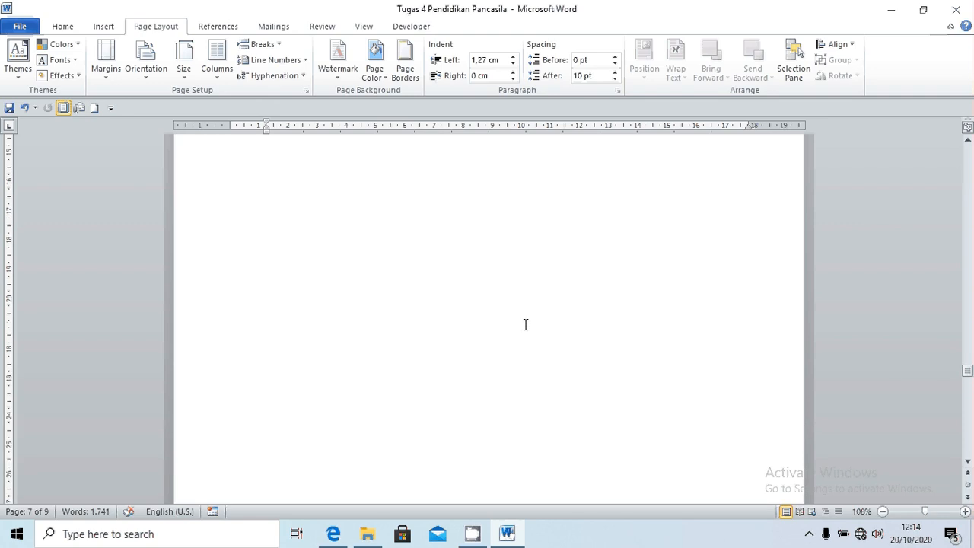
pyautogui.scroll(-5, 370, 424)
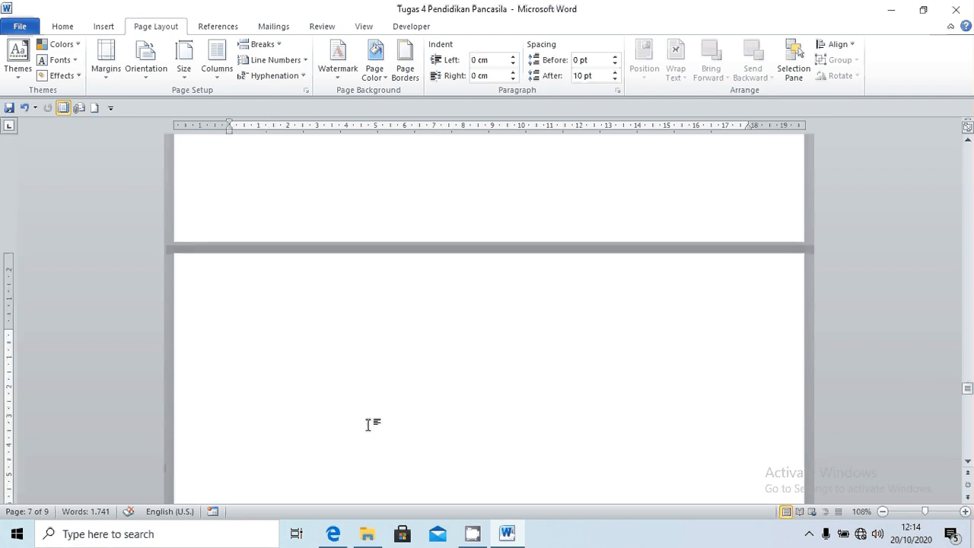
pyautogui.scroll(-2, 367, 424)
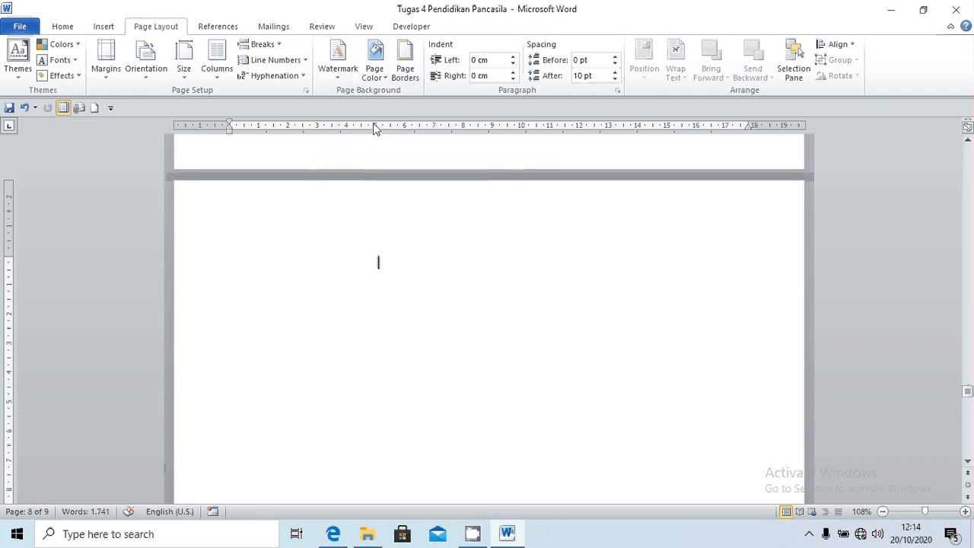
pyautogui.click(106, 27)
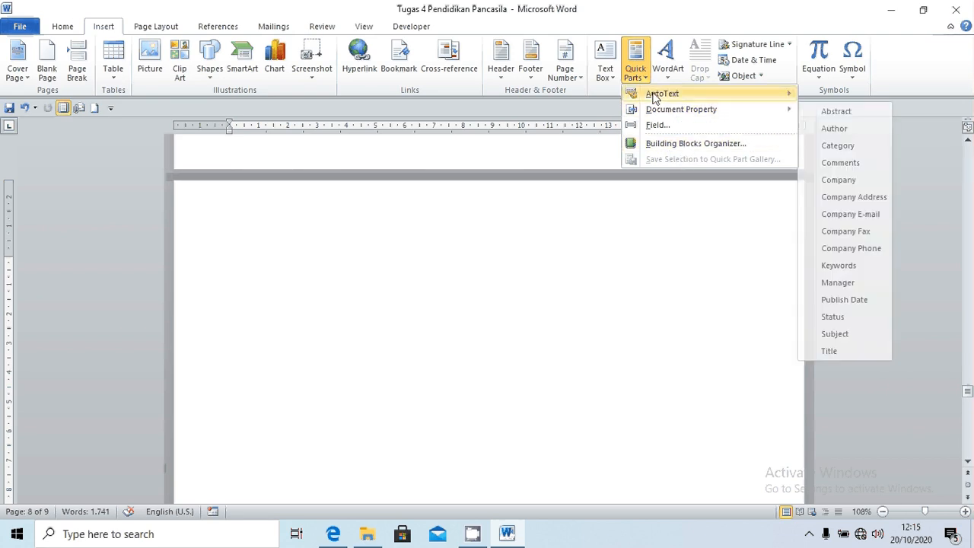
pyautogui.moveTo(653, 96)
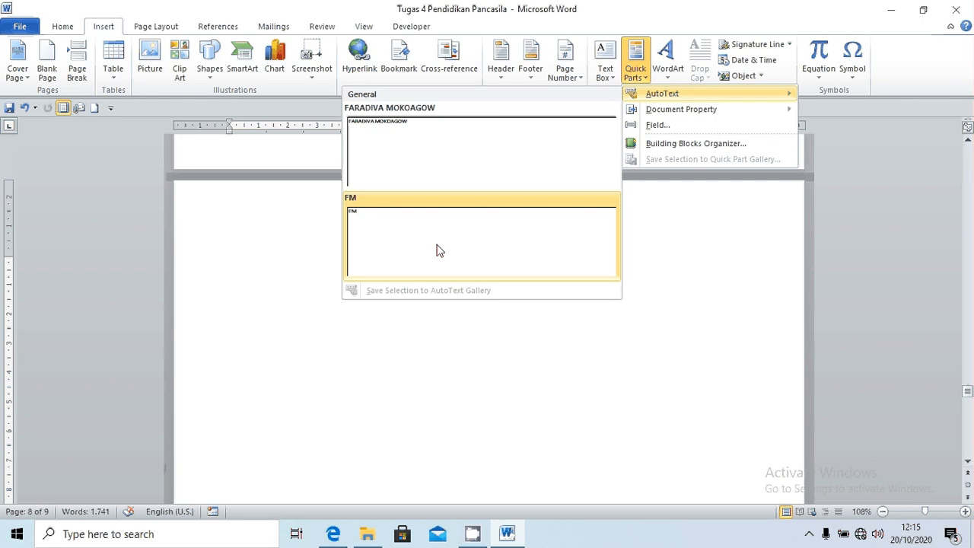
pyautogui.click(413, 161)
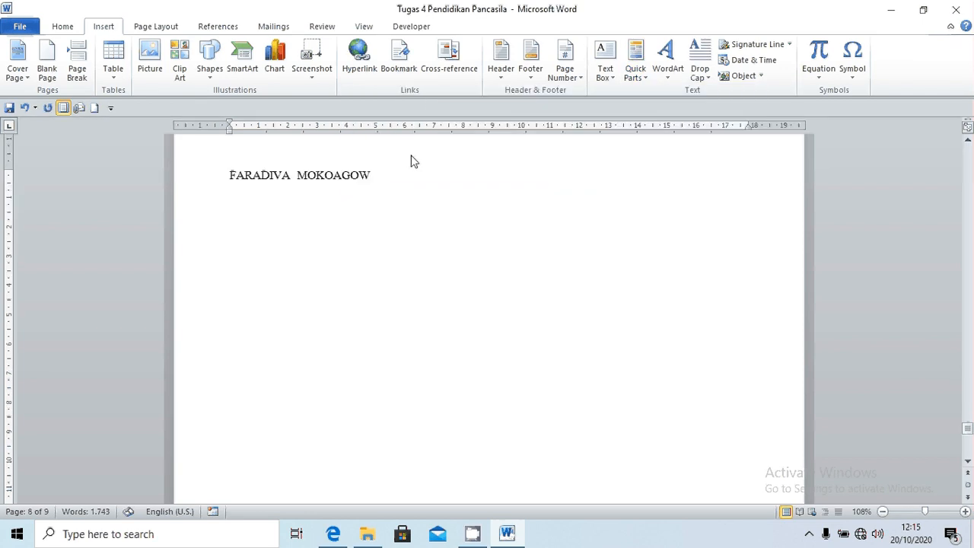
# Step: Examine the document property fields available among the Quick Parts
pyautogui.scroll(3, 411, 161)
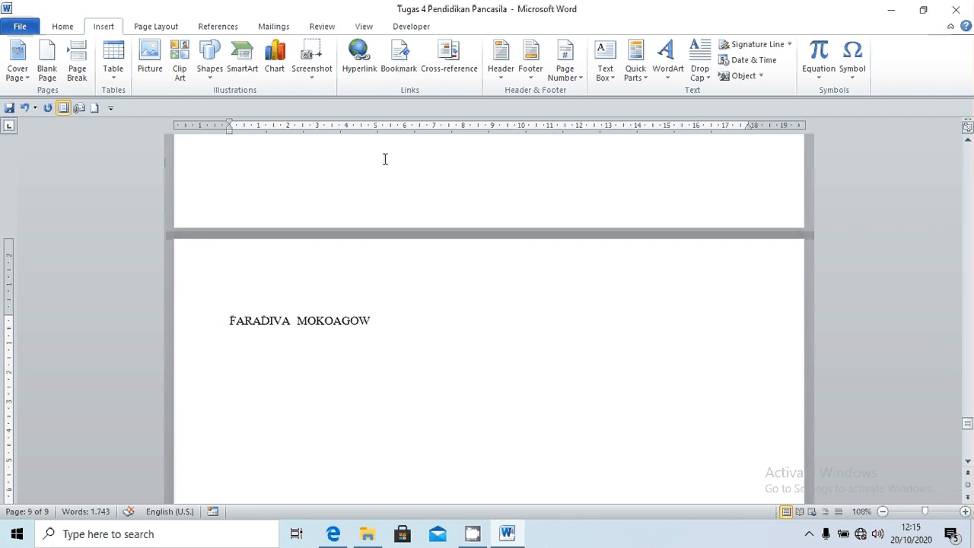
pyautogui.click(636, 72)
pyautogui.moveTo(701, 111)
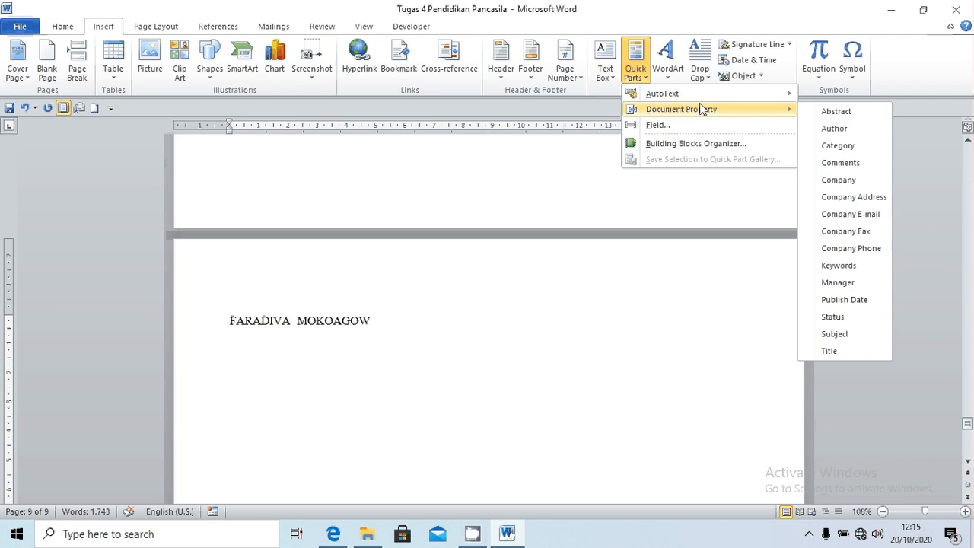
pyautogui.moveTo(793, 113)
pyautogui.click(617, 116)
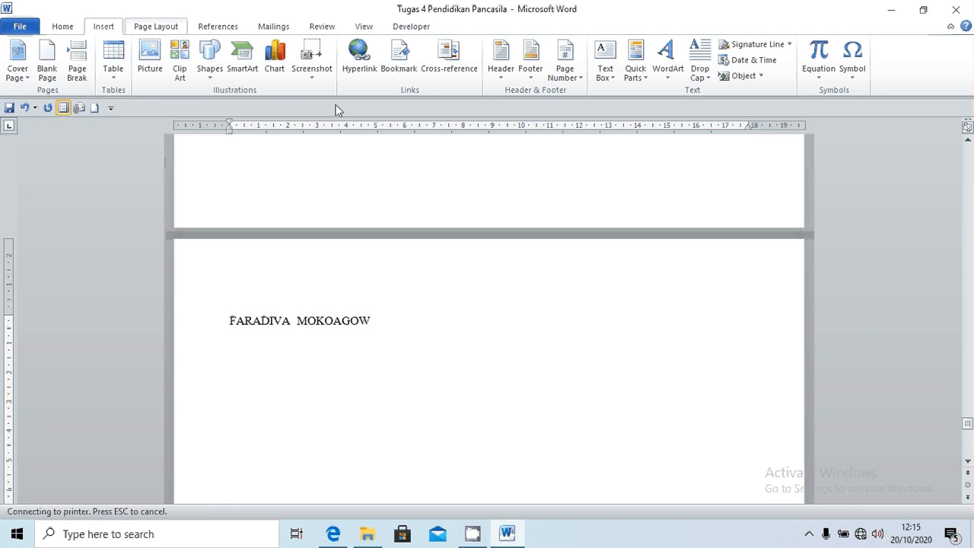
# Step: Go back to section E on page 6 and choose a text watermark in the custom watermark settings
pyautogui.click(146, 30)
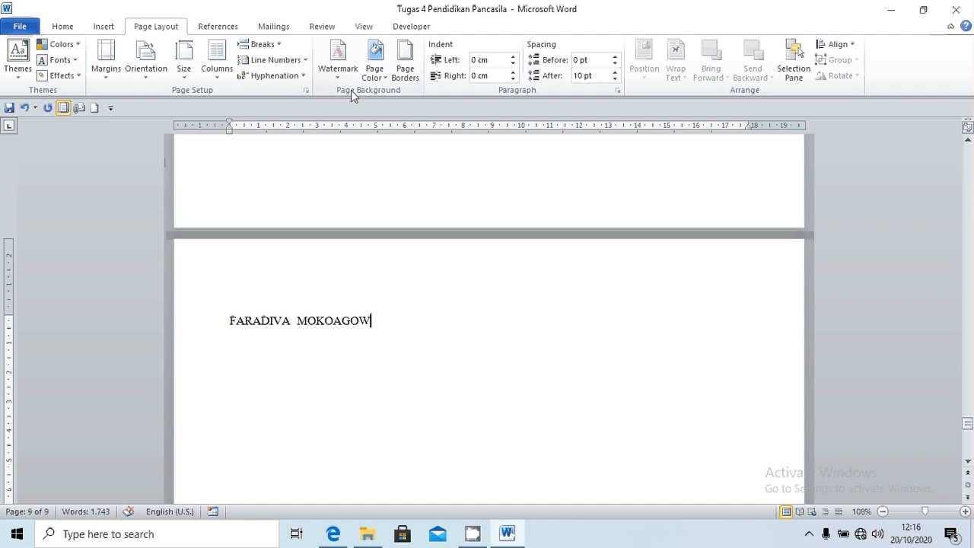
pyautogui.scroll(15, 590, 248)
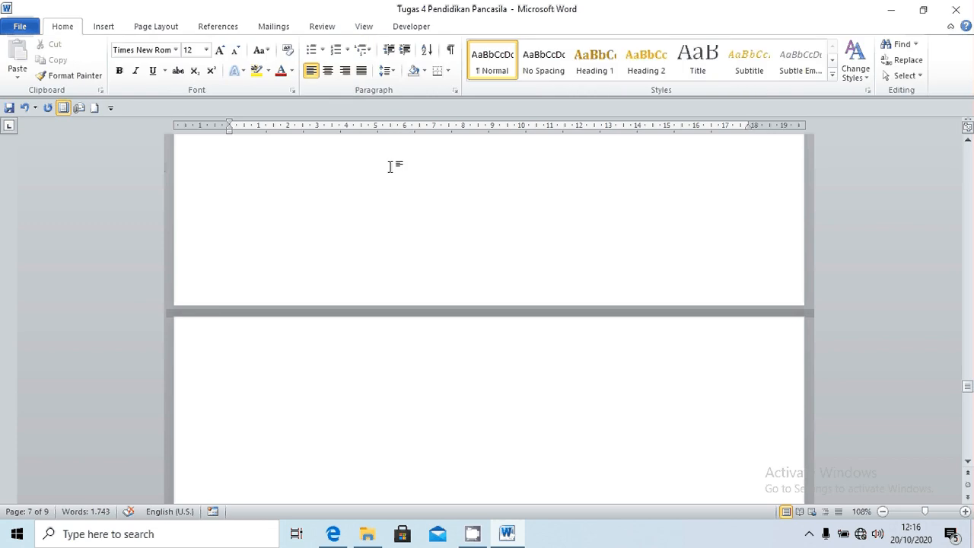
pyautogui.click(143, 28)
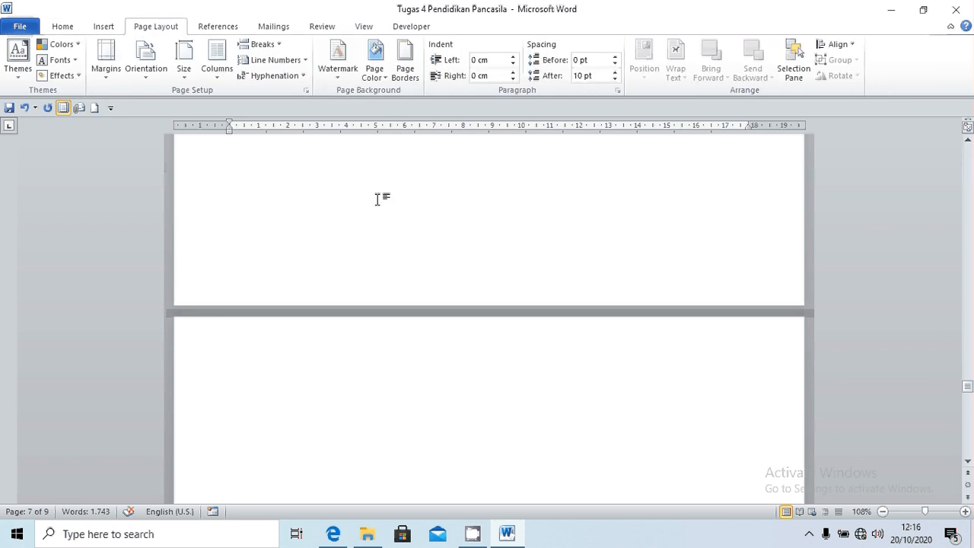
pyautogui.scroll(5, 379, 198)
pyautogui.scroll(-5, 379, 197)
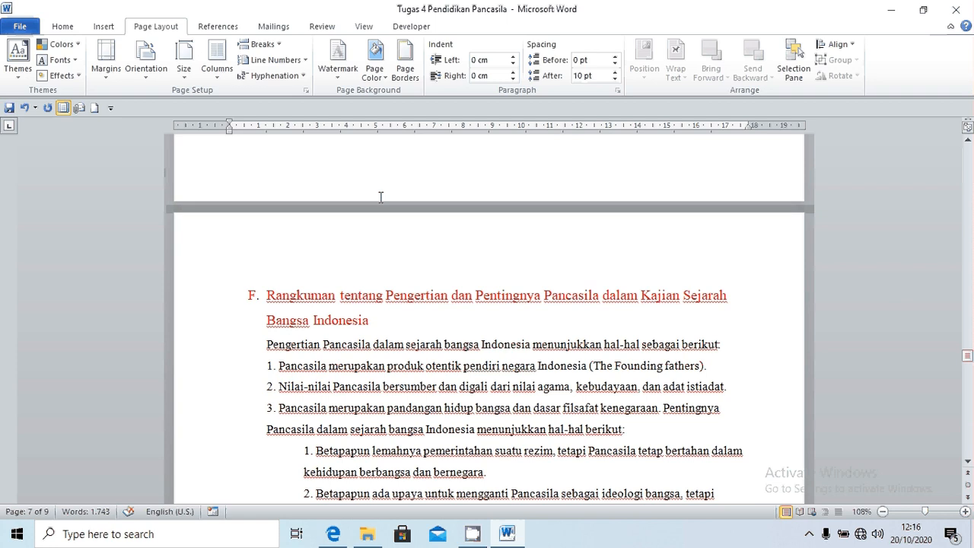
pyautogui.scroll(5, 381, 198)
pyautogui.scroll(3, 381, 189)
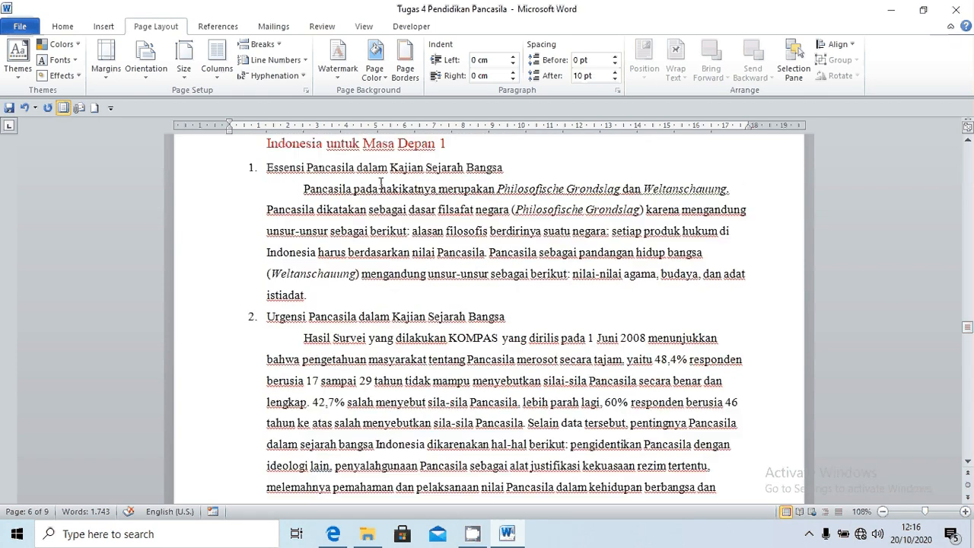
pyautogui.scroll(-1, 380, 185)
pyautogui.scroll(2, 379, 181)
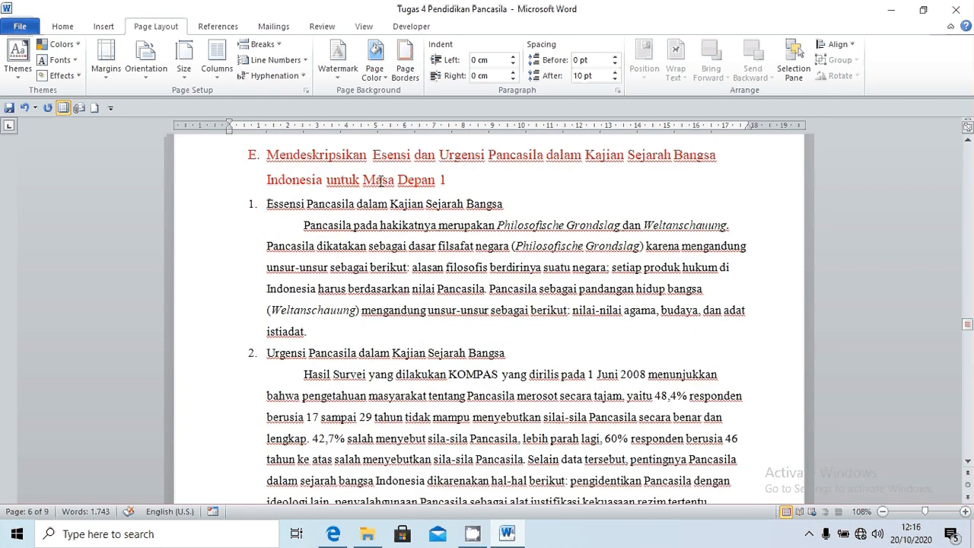
pyautogui.scroll(-1, 381, 181)
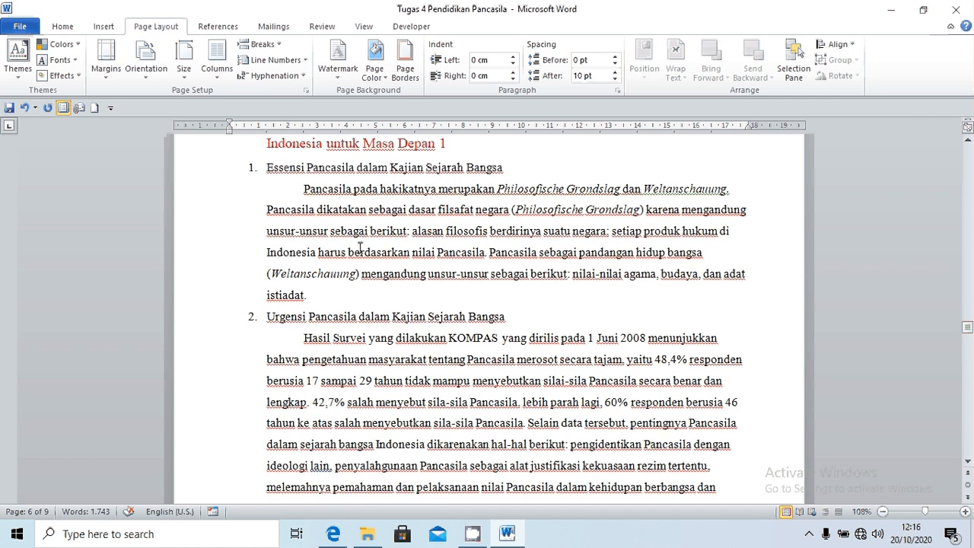
pyautogui.click(351, 69)
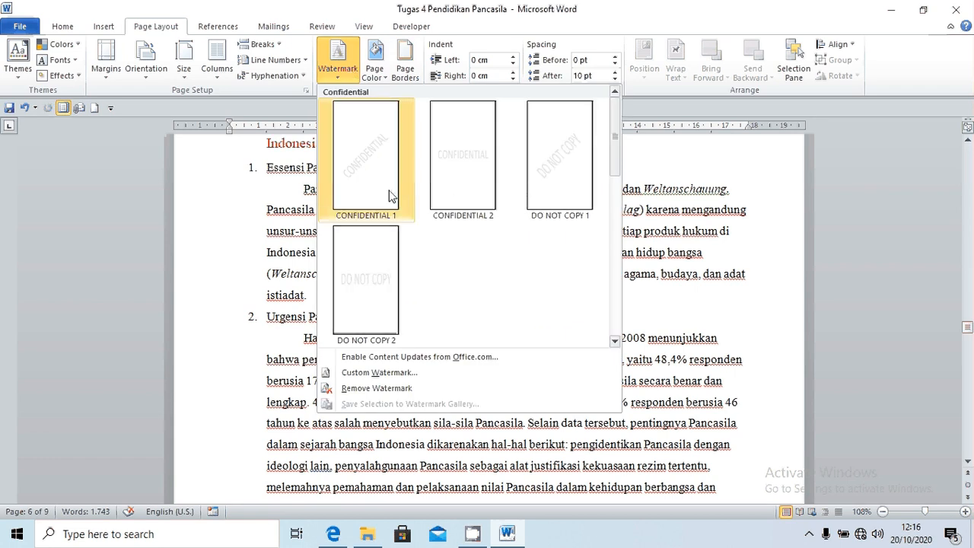
pyautogui.click(394, 378)
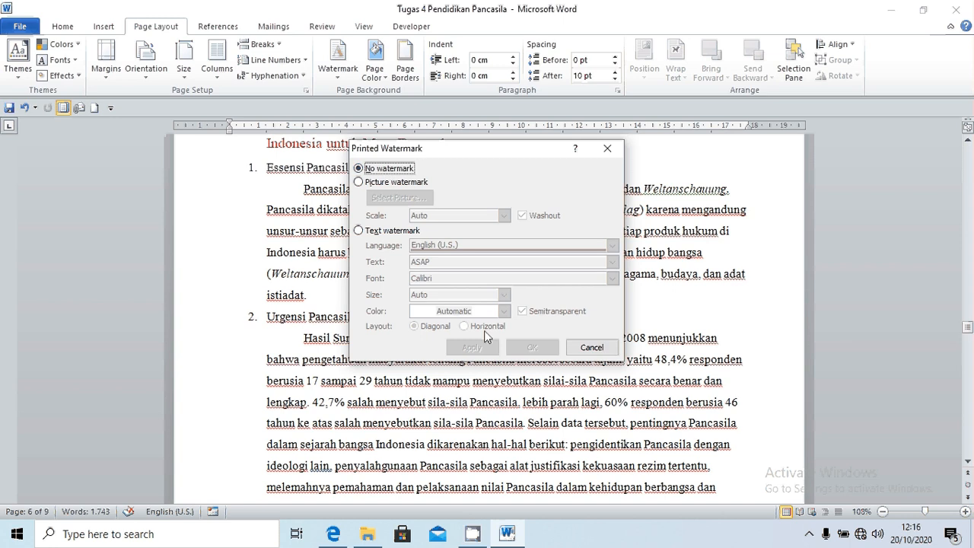
pyautogui.click(359, 231)
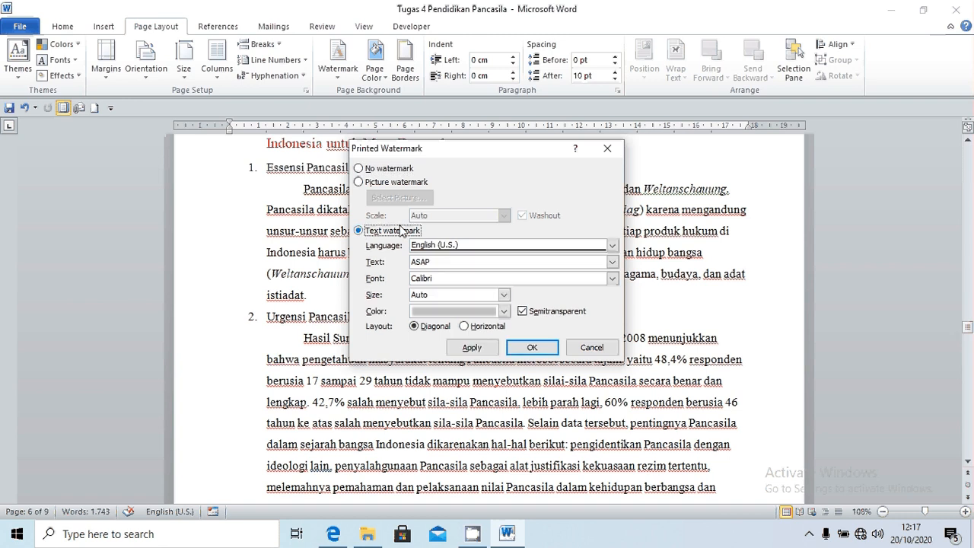
# Step: Replace the watermark text with the author's first name
pyautogui.click(467, 262)
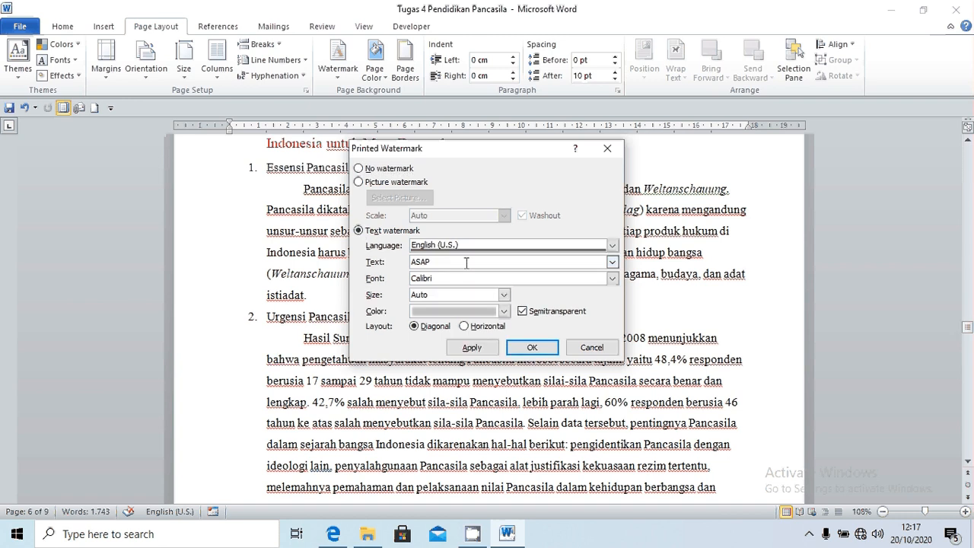
pyautogui.press('BackSpace')
pyautogui.press('BackSpace')
pyautogui.press('BackSpace')
pyautogui.press('BackSpace')
pyautogui.write('FARADIVA')
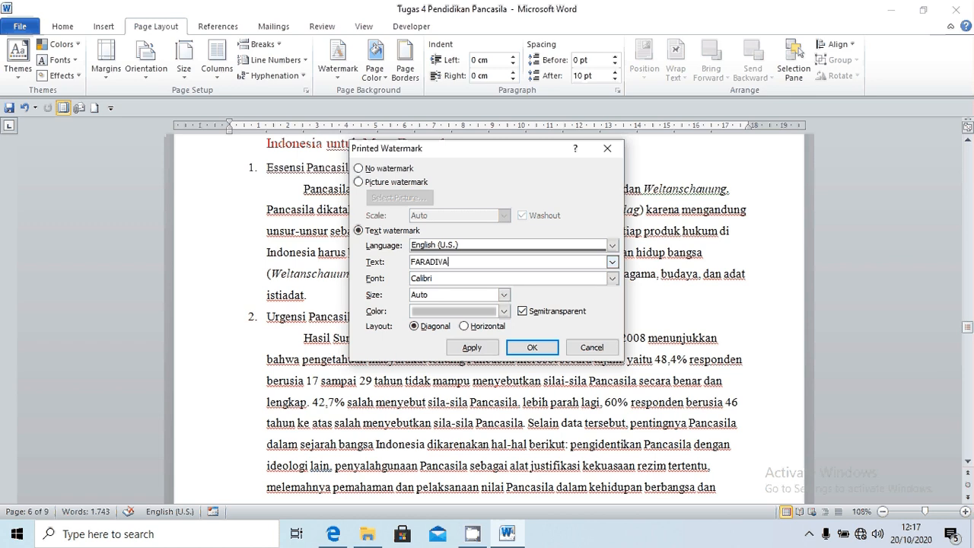
# Step: Set the watermark font to Times New Roman and apply the text watermark to the document
pyautogui.click(474, 282)
pyautogui.press('BackSpace')
pyautogui.press('BackSpace')
pyautogui.press('BackSpace')
pyautogui.press('BackSpace')
pyautogui.press('BackSpace')
pyautogui.press('BackSpace')
pyautogui.press('BackSpace')
pyautogui.write('TIME NE')
pyautogui.click(612, 278)
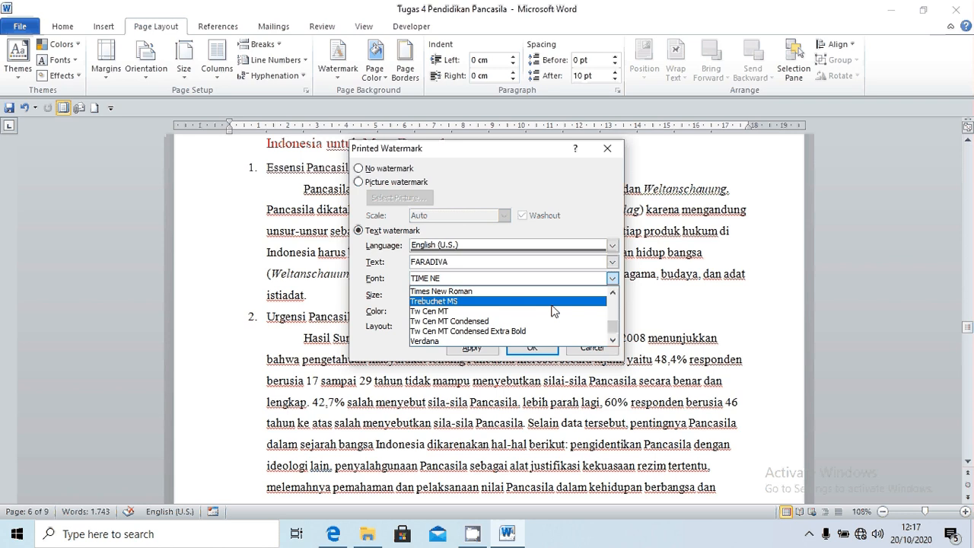
pyautogui.click(543, 293)
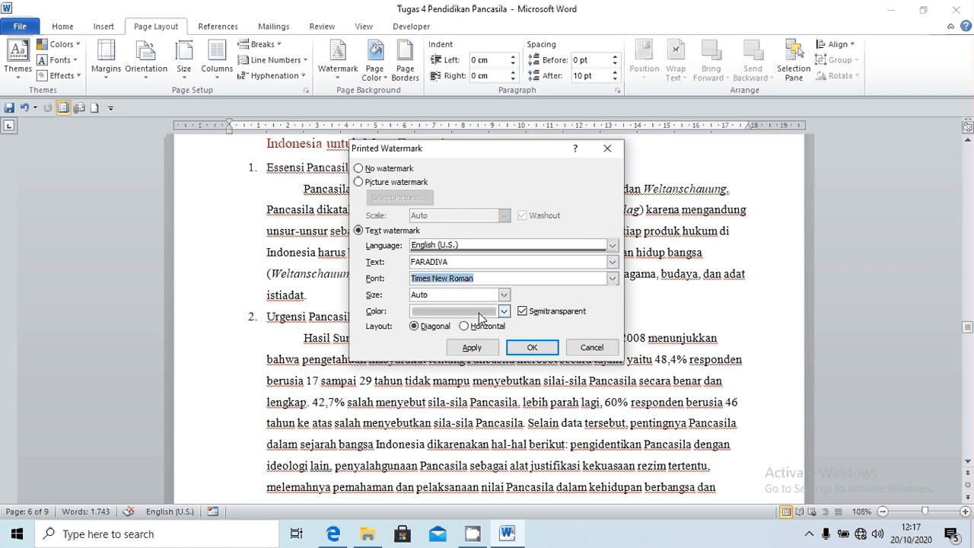
pyautogui.click(542, 354)
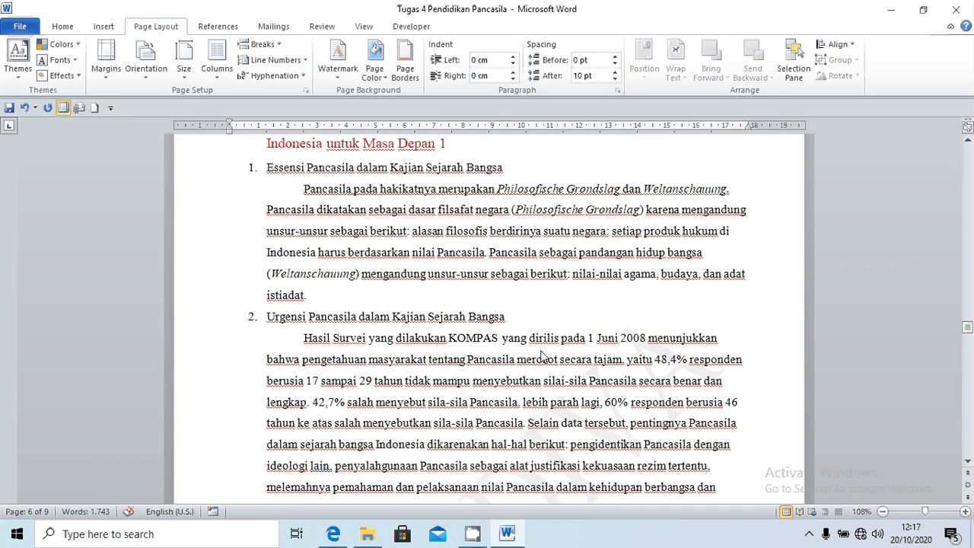
# Step: Set the page color to the standard Light Green
pyautogui.scroll(-5, 355, 366)
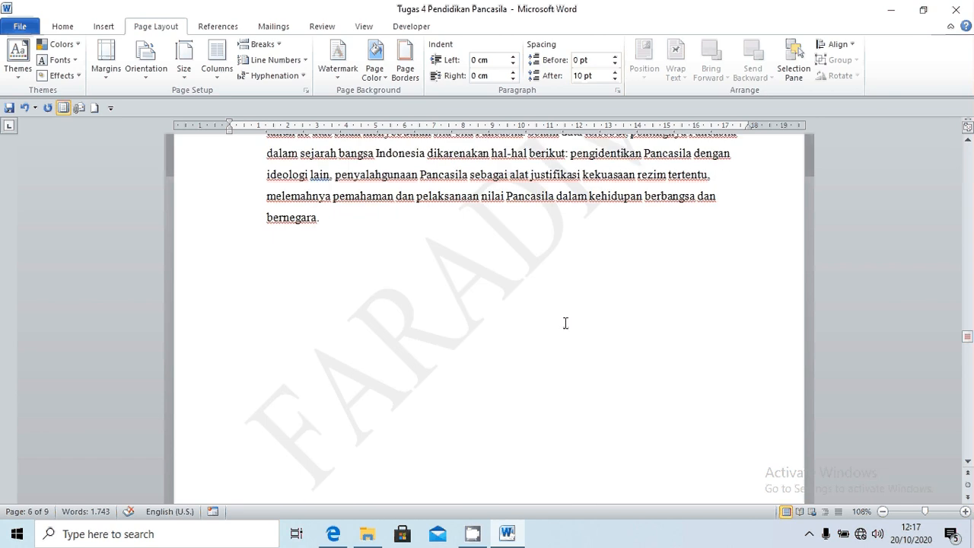
pyautogui.scroll(3, 565, 323)
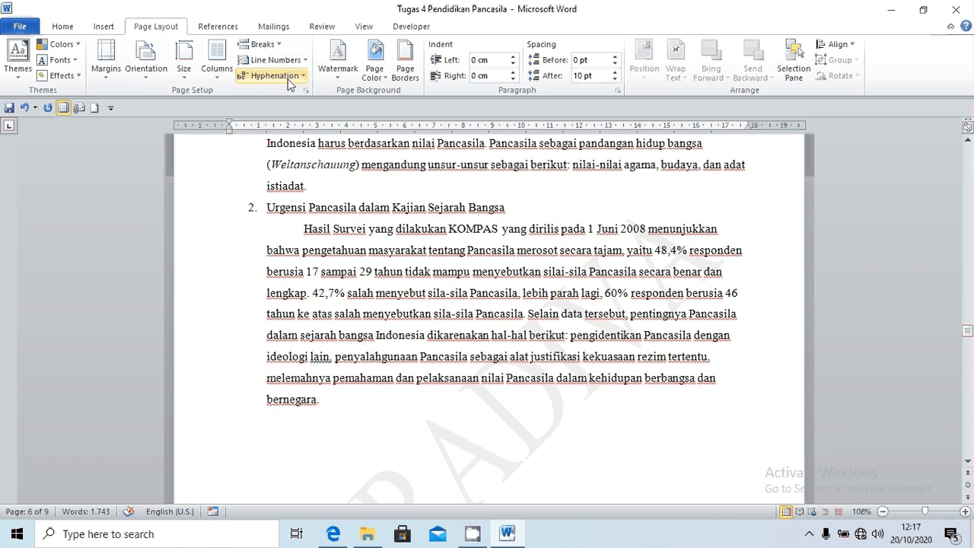
pyautogui.click(377, 78)
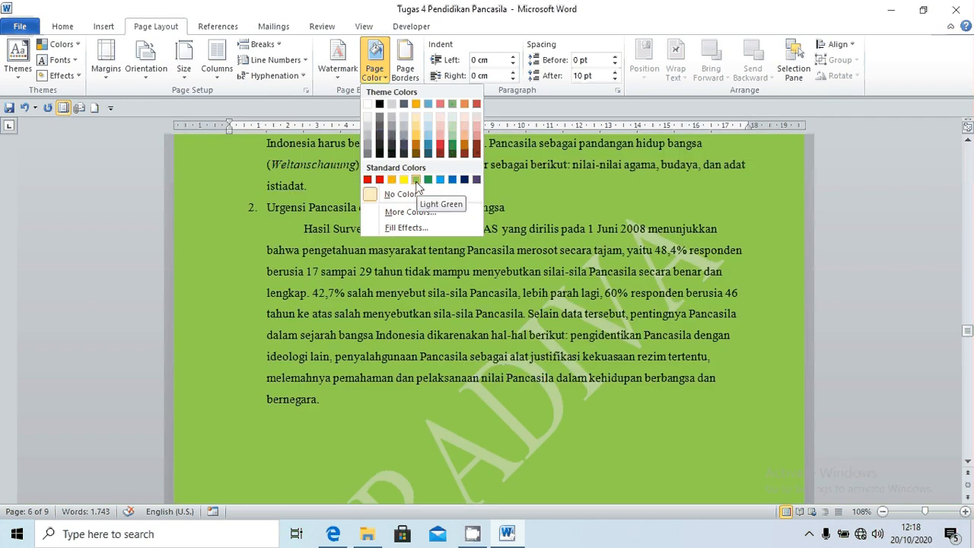
pyautogui.click(416, 180)
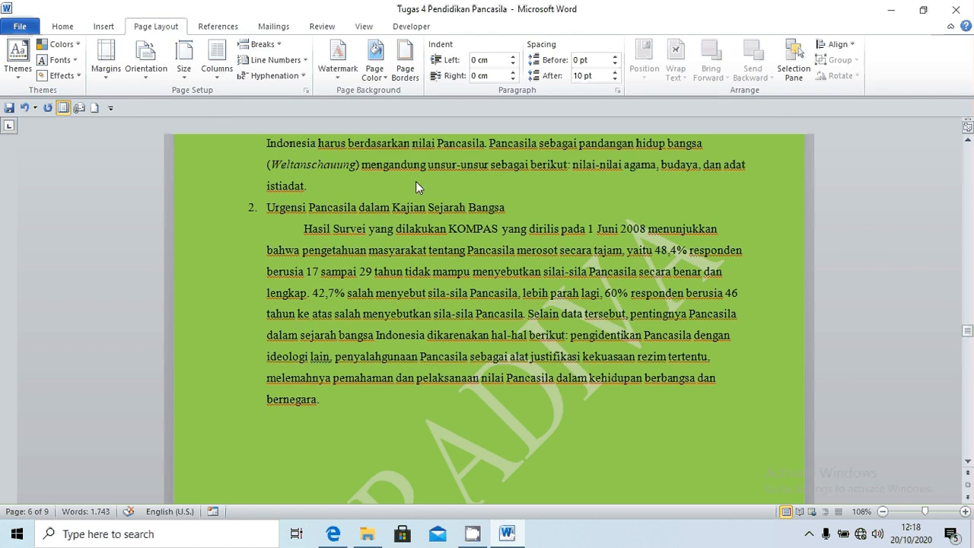
# Step: Examine the page background and watermark on the pages around section E
pyautogui.scroll(1, 415, 186)
pyautogui.scroll(9, 471, 291)
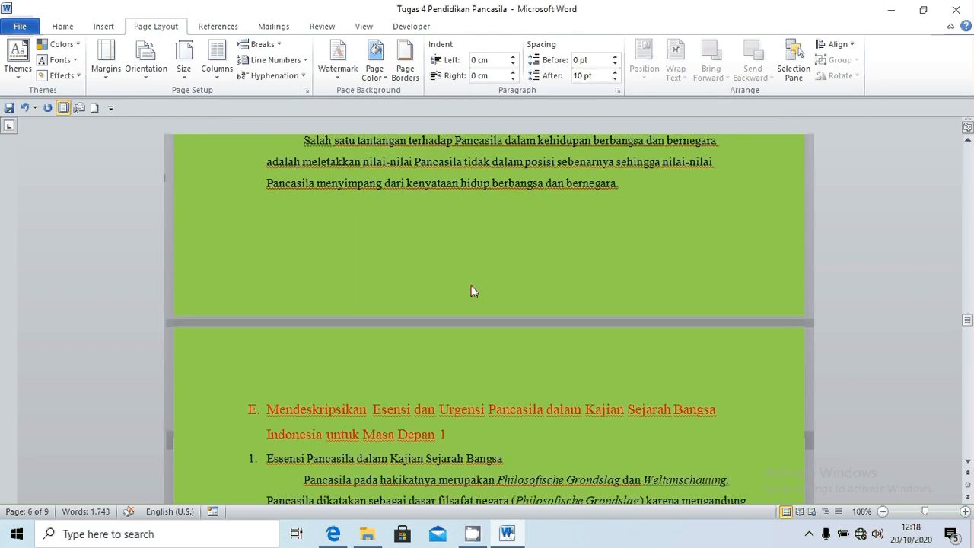
pyautogui.scroll(-7, 471, 291)
pyautogui.scroll(-8, 476, 285)
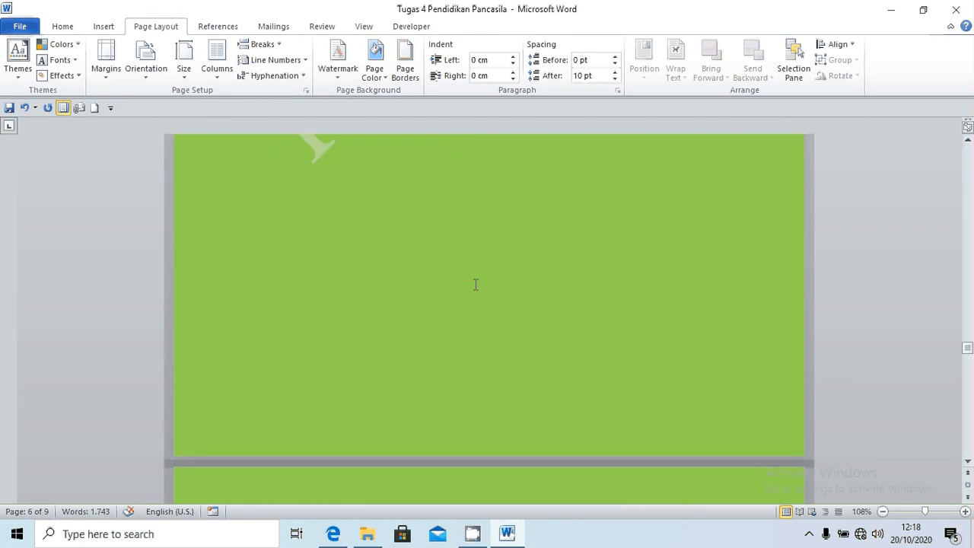
pyautogui.scroll(7, 475, 284)
pyautogui.scroll(-7, 475, 283)
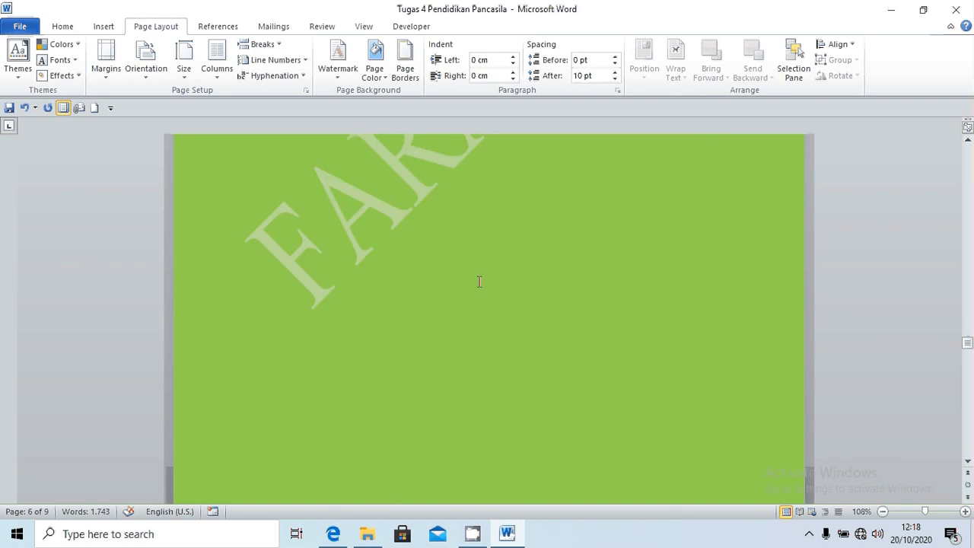
pyautogui.scroll(12, 475, 282)
pyautogui.scroll(4, 475, 281)
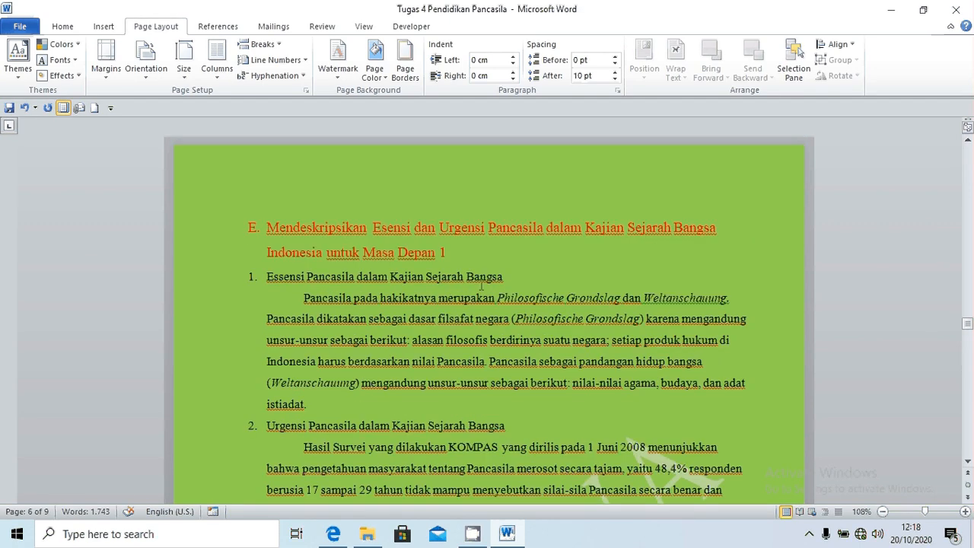
pyautogui.scroll(-7, 481, 285)
pyautogui.scroll(7, 480, 285)
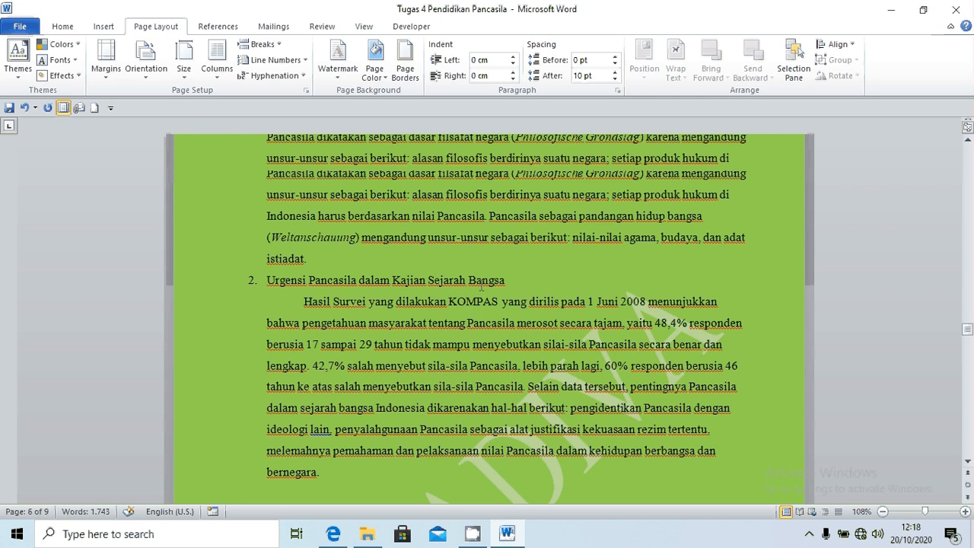
pyautogui.scroll(-4, 480, 286)
pyautogui.scroll(5, 481, 285)
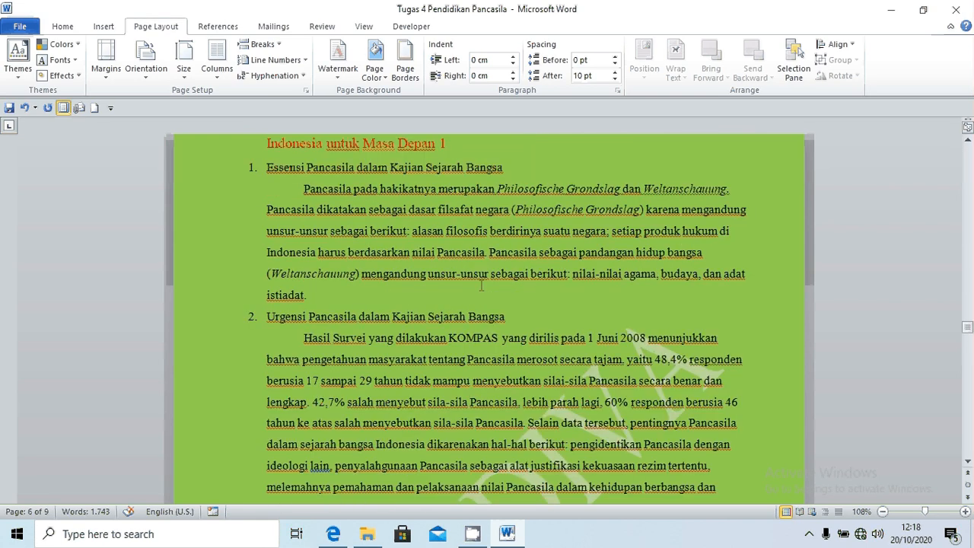
# Step: Open the page border settings and choose the Box setting
pyautogui.click(410, 78)
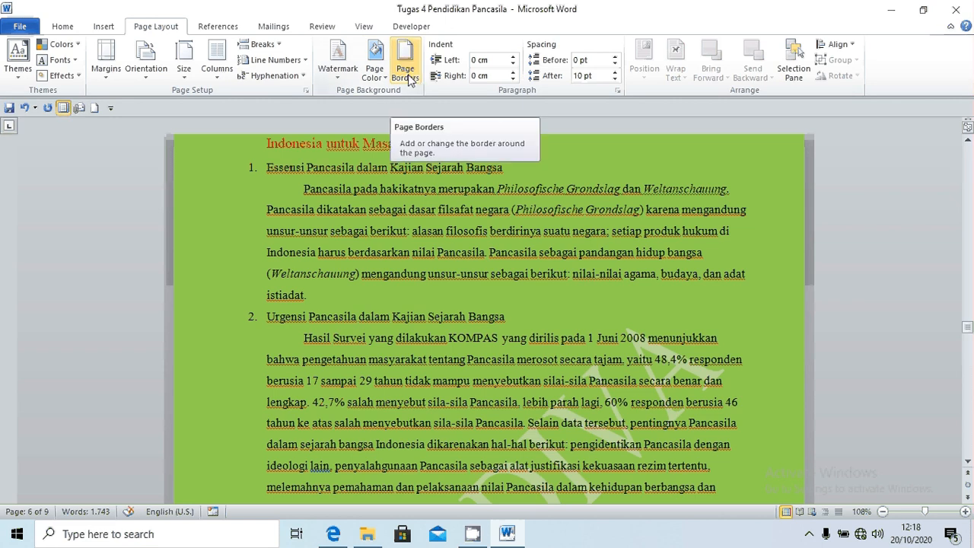
pyautogui.click(413, 82)
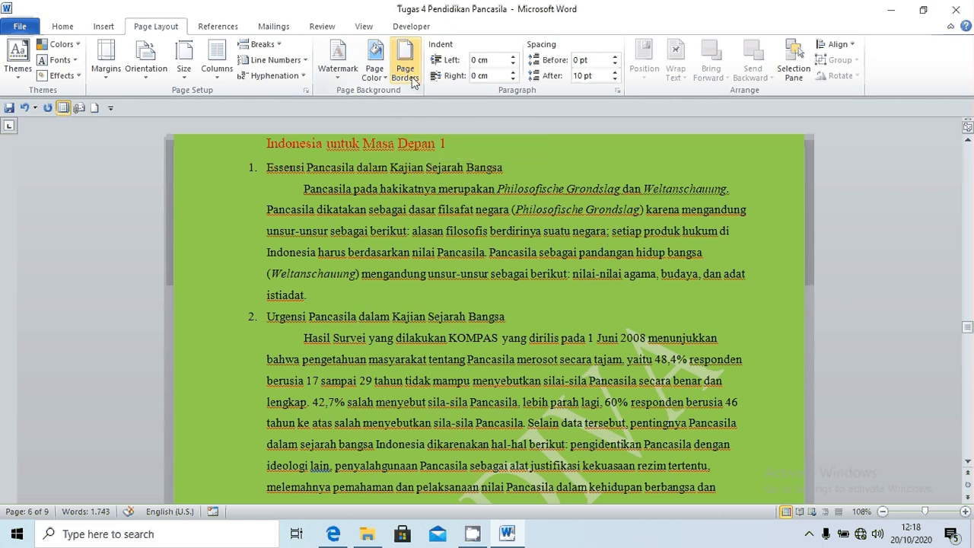
pyautogui.click(401, 70)
pyautogui.click(407, 69)
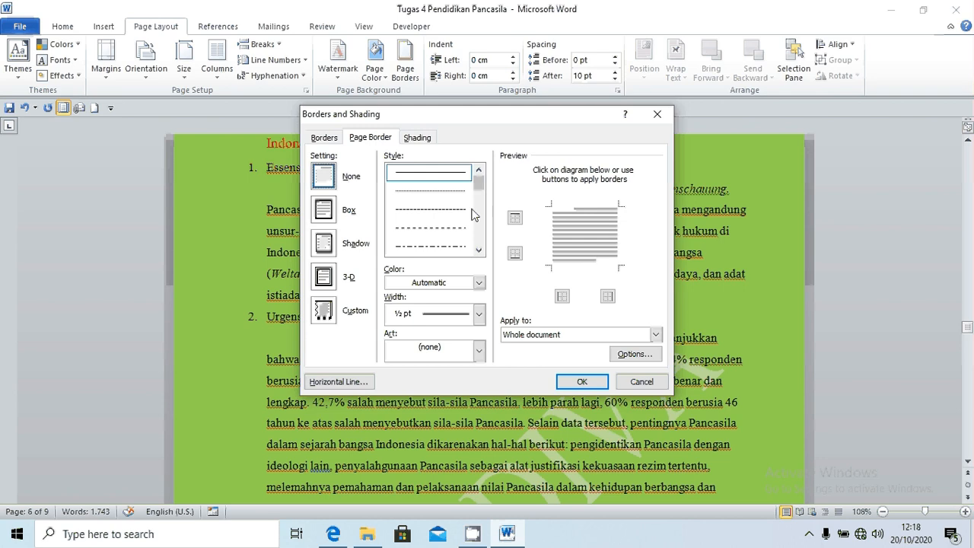
pyautogui.click(327, 214)
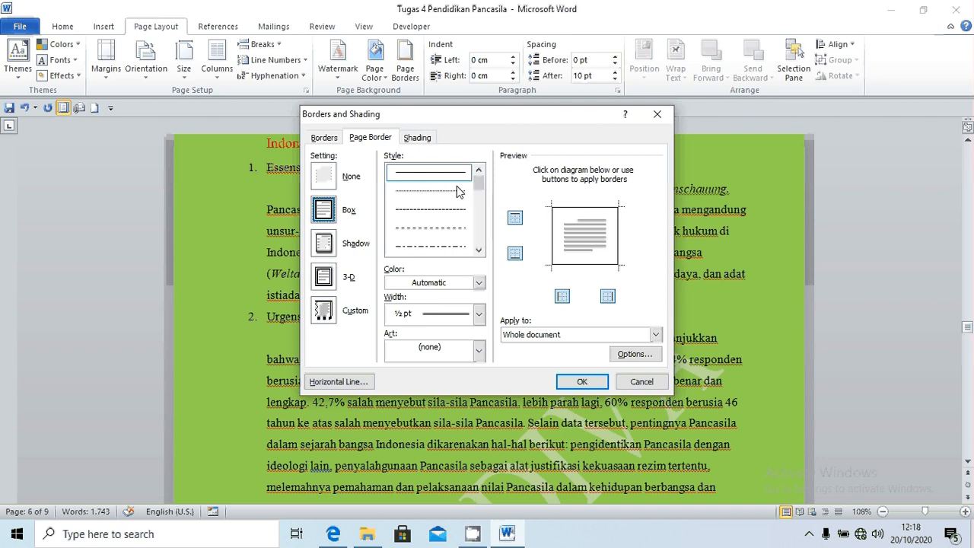
# Step: Choose a double-line style for the page border
pyautogui.scroll(-3, 459, 192)
pyautogui.scroll(-3, 458, 192)
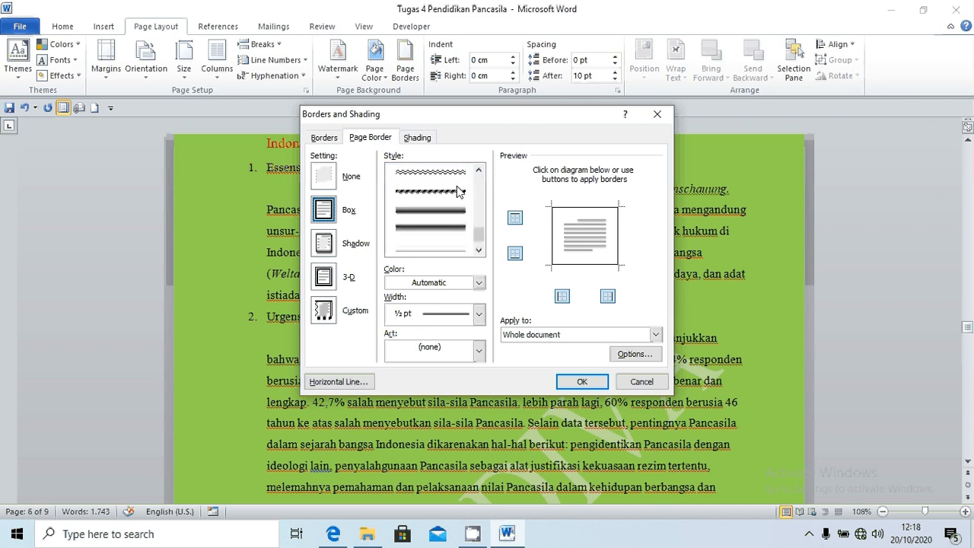
pyautogui.scroll(-1, 459, 192)
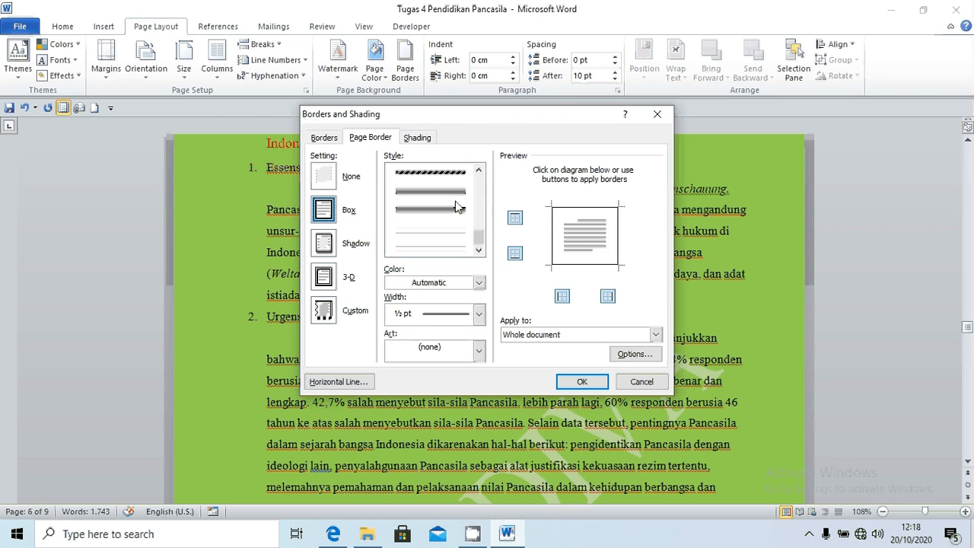
pyautogui.scroll(2, 457, 202)
pyautogui.click(455, 192)
pyautogui.scroll(3, 448, 195)
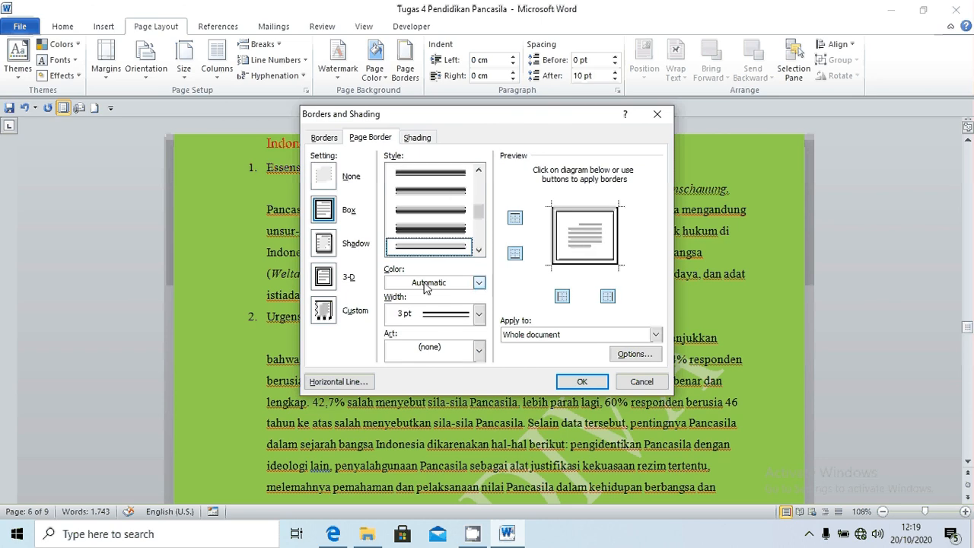
# Step: Color the page border red, keep its width at 3 pt and apply it to the whole document
pyautogui.click(480, 283)
pyautogui.click(479, 283)
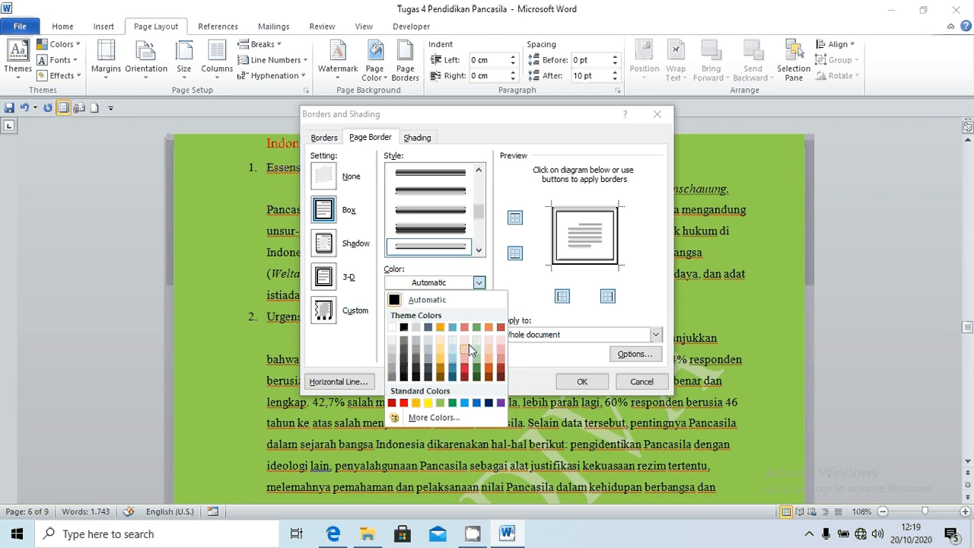
pyautogui.click(404, 403)
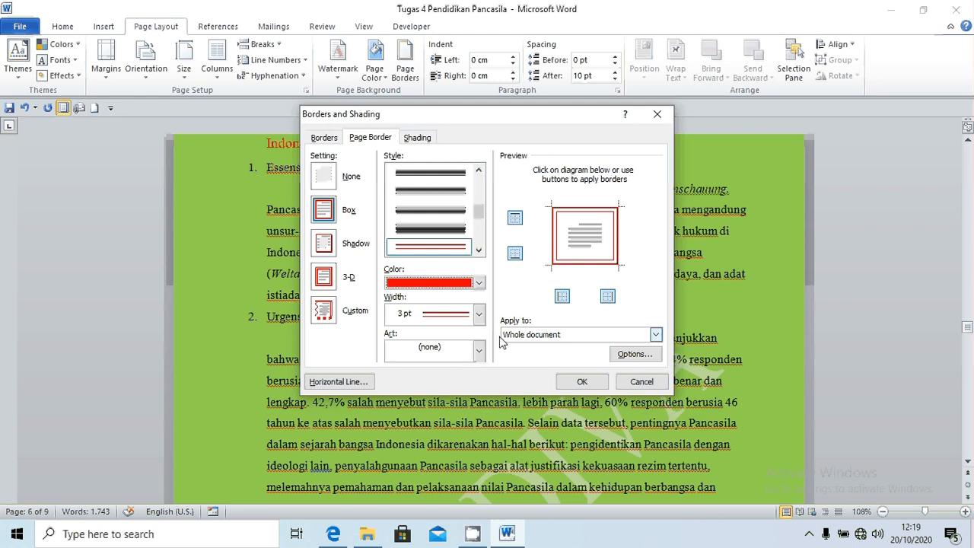
pyautogui.click(479, 313)
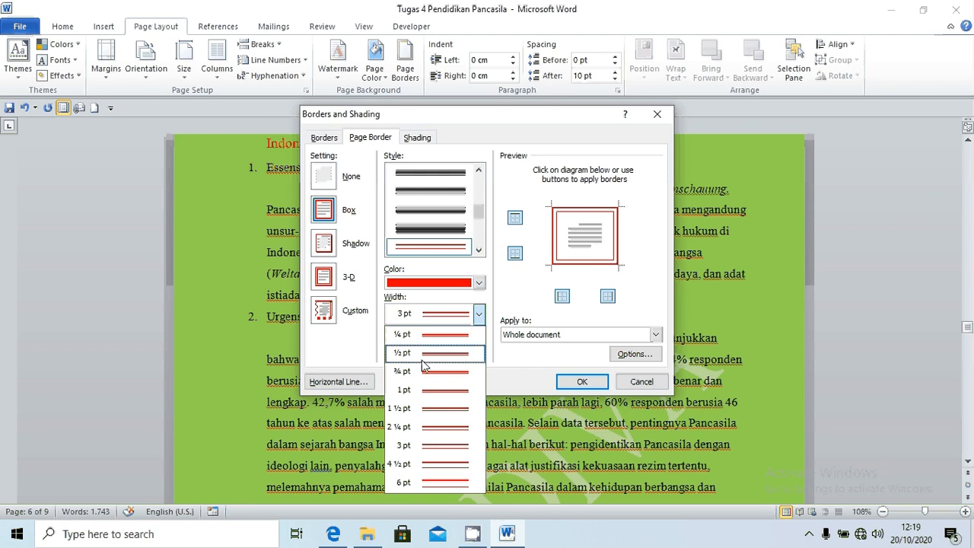
pyautogui.click(436, 318)
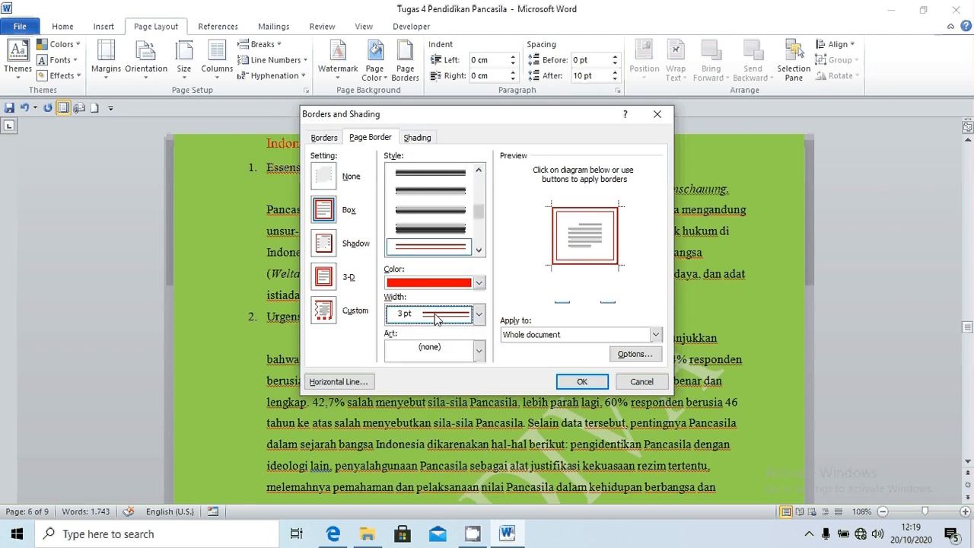
pyautogui.click(563, 381)
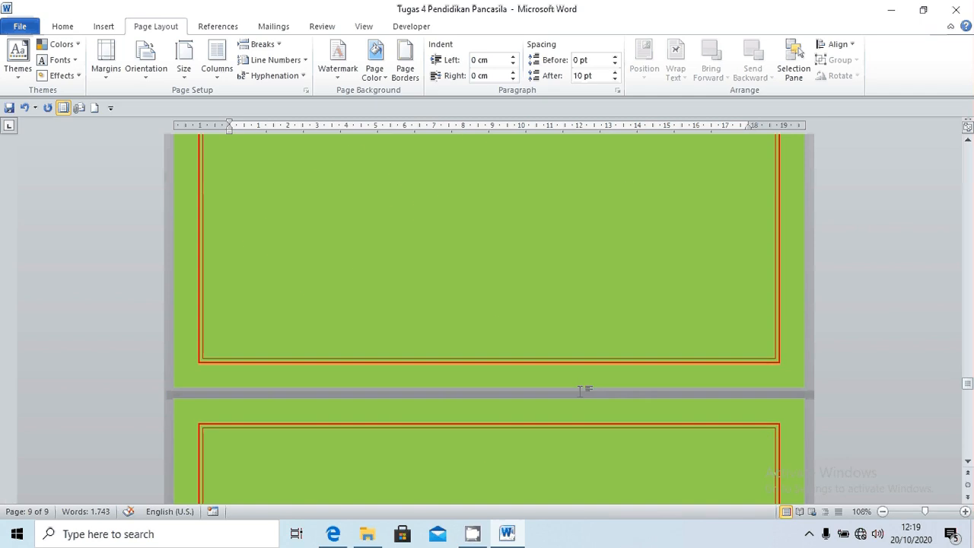
# Step: Examine the page border on the different pages of the document
pyautogui.scroll(-3, 580, 391)
pyautogui.scroll(10, 580, 391)
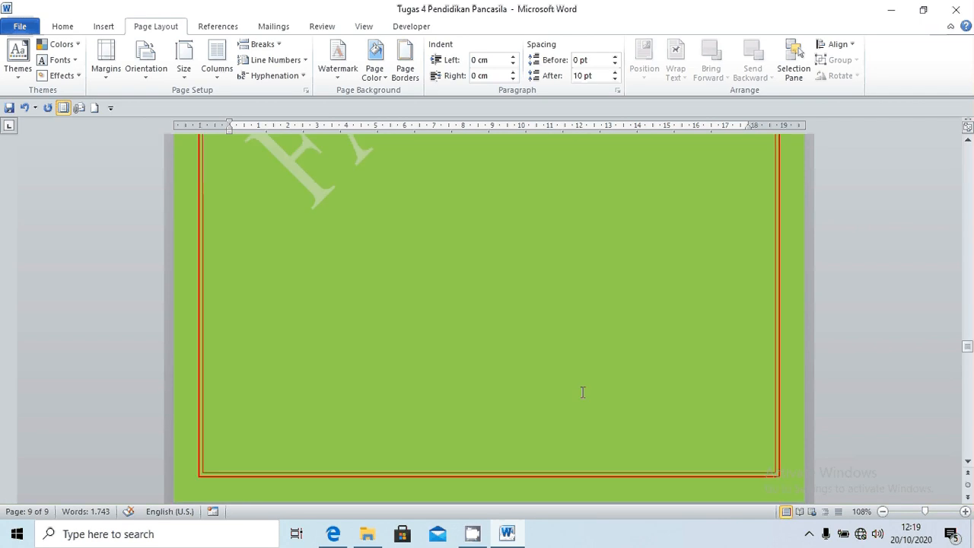
pyautogui.scroll(-10, 581, 392)
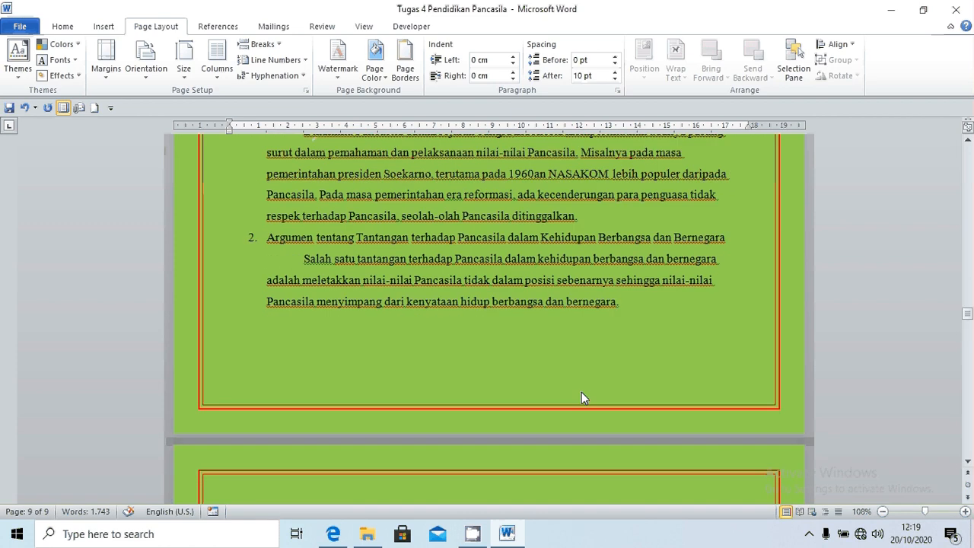
pyautogui.scroll(3, 581, 392)
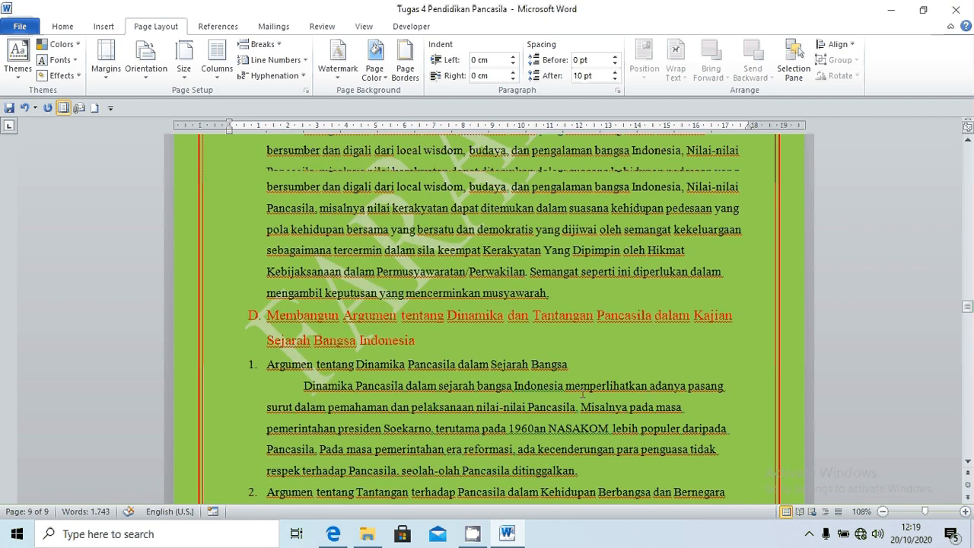
pyautogui.scroll(5, 583, 392)
pyautogui.scroll(2, 582, 393)
pyautogui.scroll(-4, 622, 353)
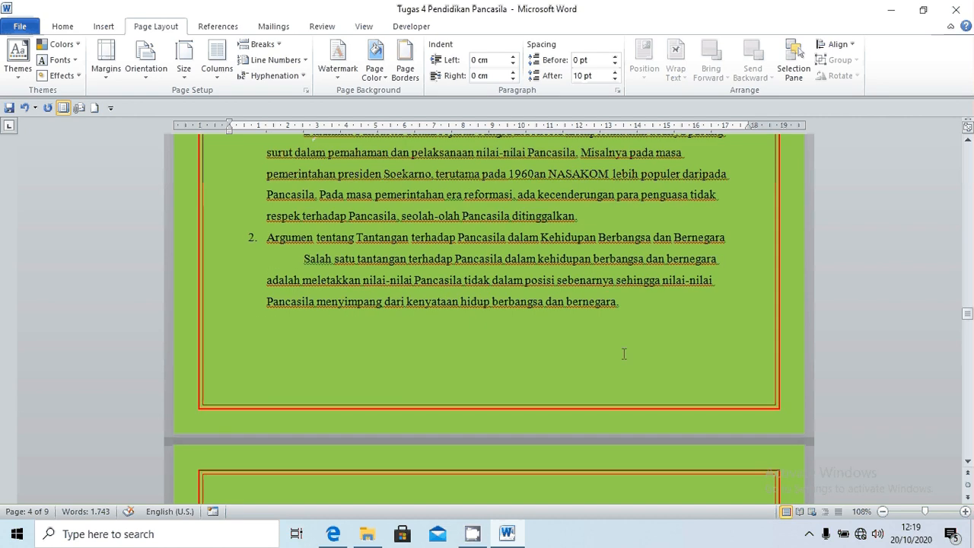
pyautogui.scroll(3, 623, 353)
pyautogui.scroll(3, 623, 353)
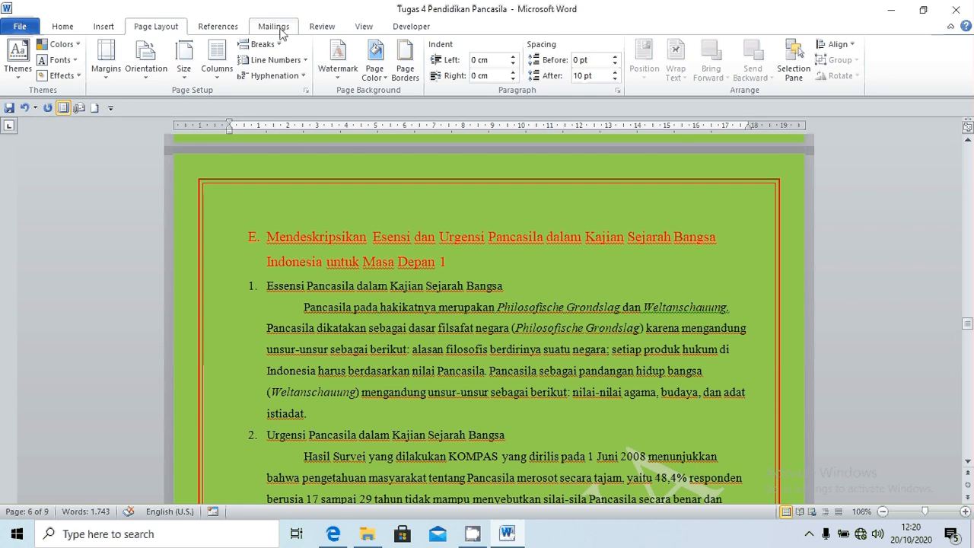
# Step: Review the built-in header and footer designs available for the document
pyautogui.click(103, 27)
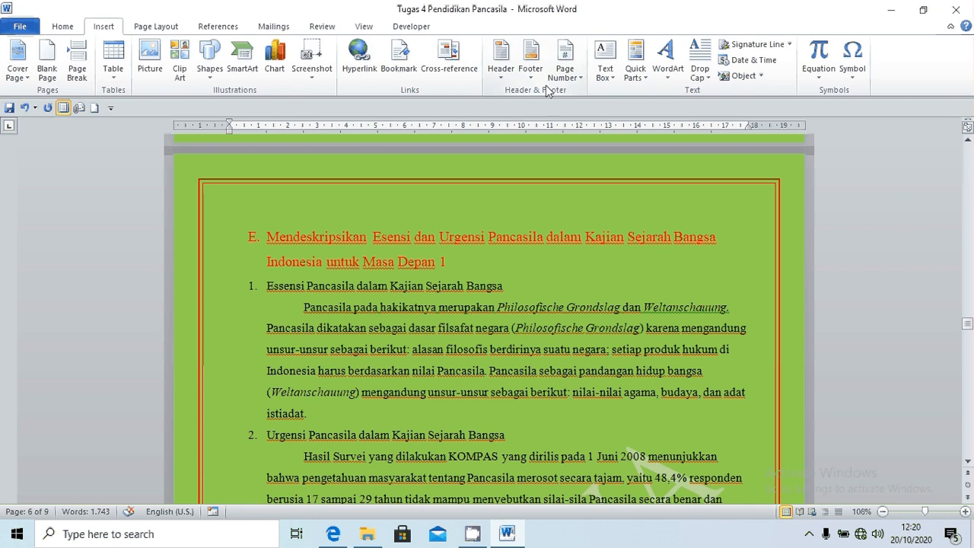
pyautogui.click(502, 76)
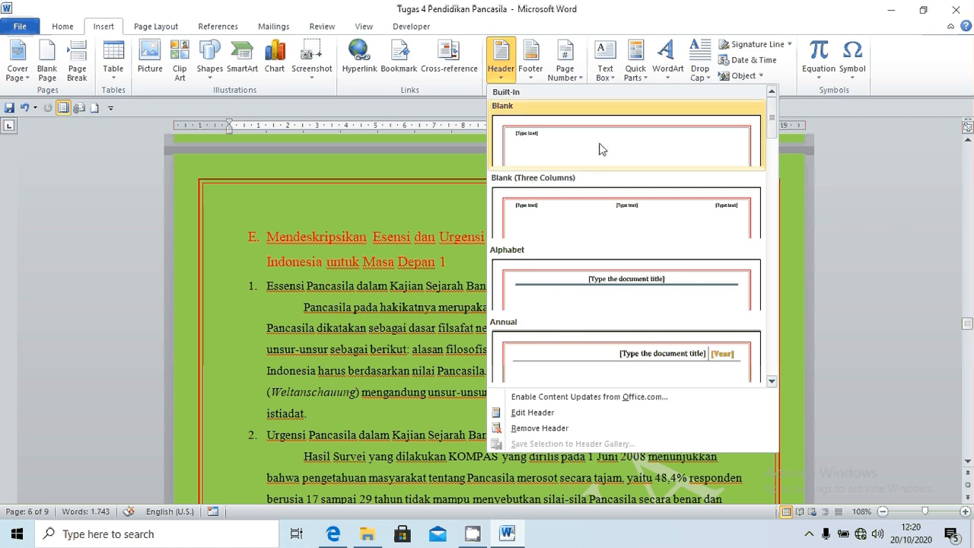
pyautogui.click(539, 71)
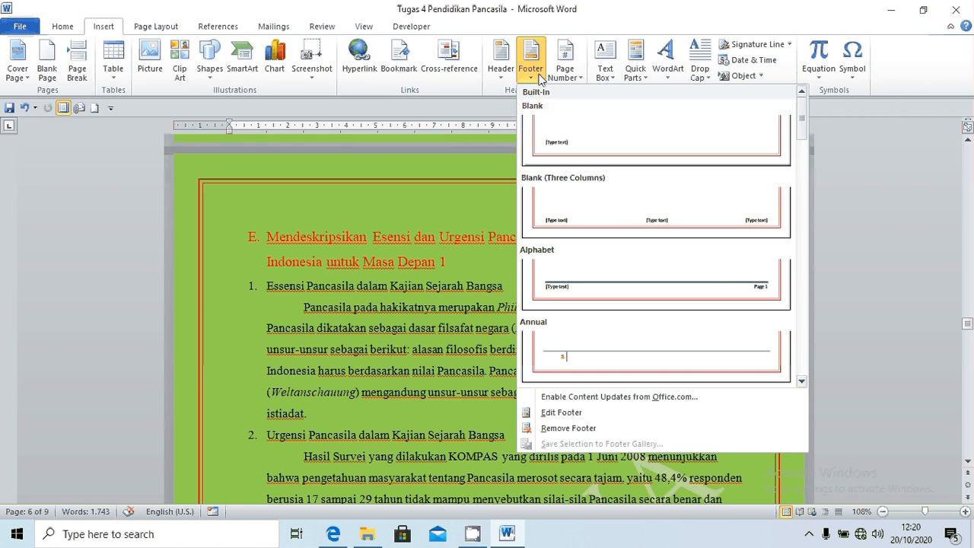
pyautogui.scroll(3, 643, 356)
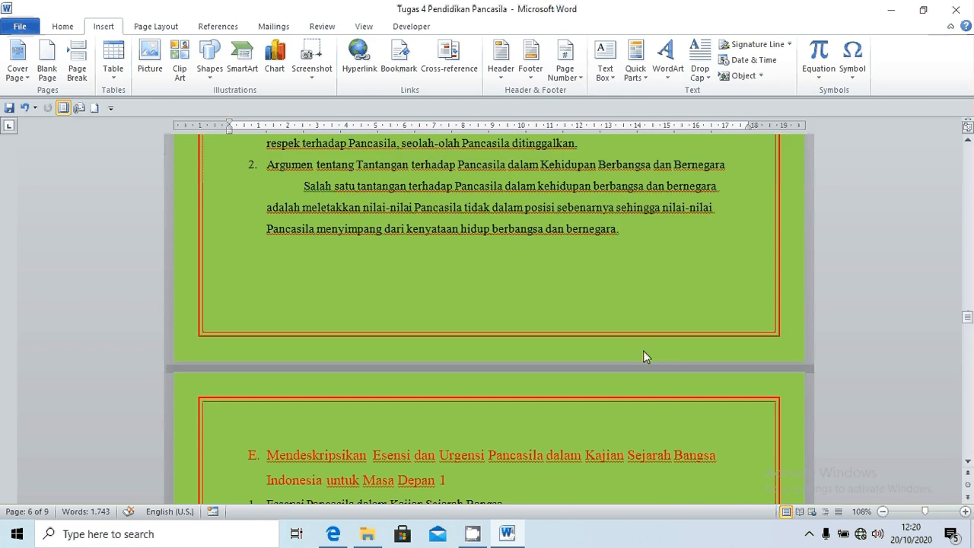
pyautogui.scroll(10, 643, 356)
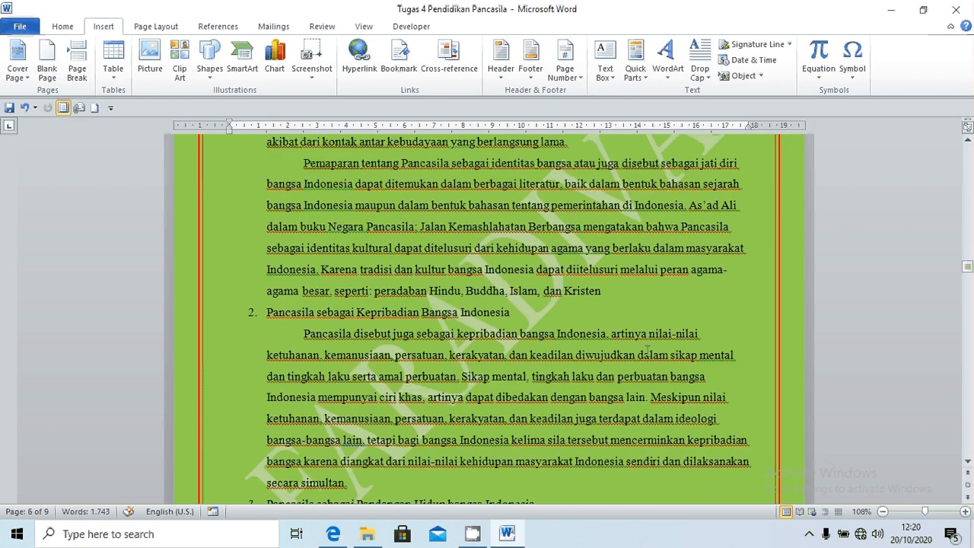
# Step: Insert the built-in Alphabet footer into the document
pyautogui.scroll(10, 647, 350)
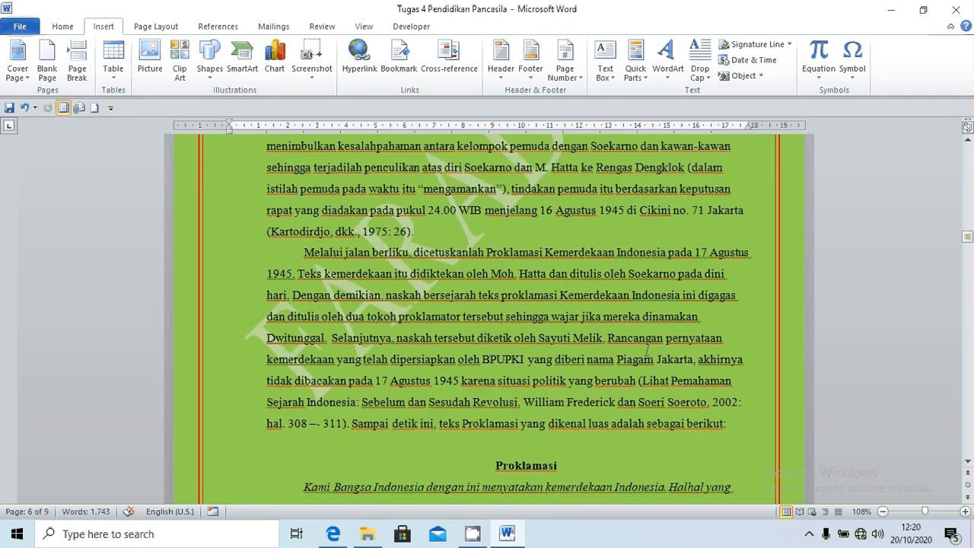
pyautogui.scroll(10, 647, 350)
pyautogui.scroll(10, 649, 346)
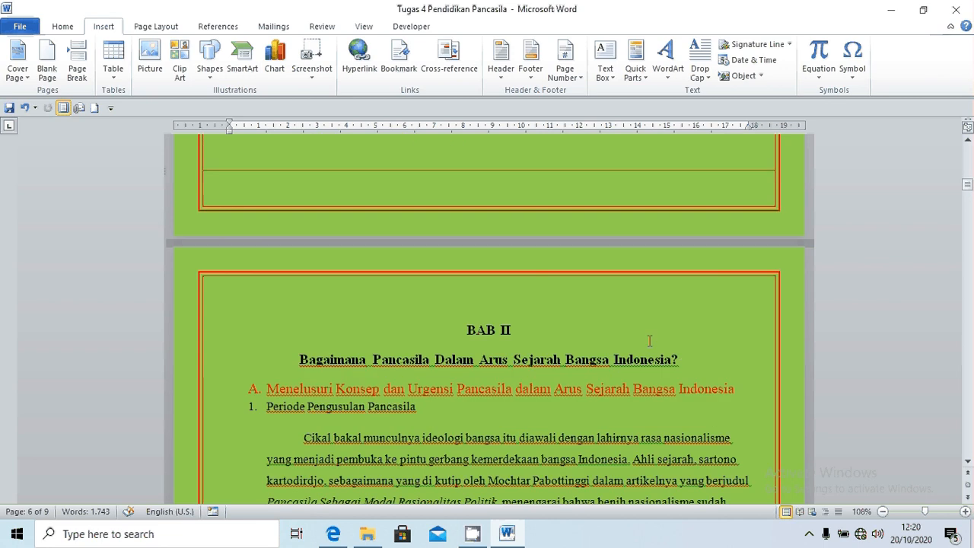
pyautogui.scroll(3, 648, 346)
pyautogui.scroll(-12, 648, 346)
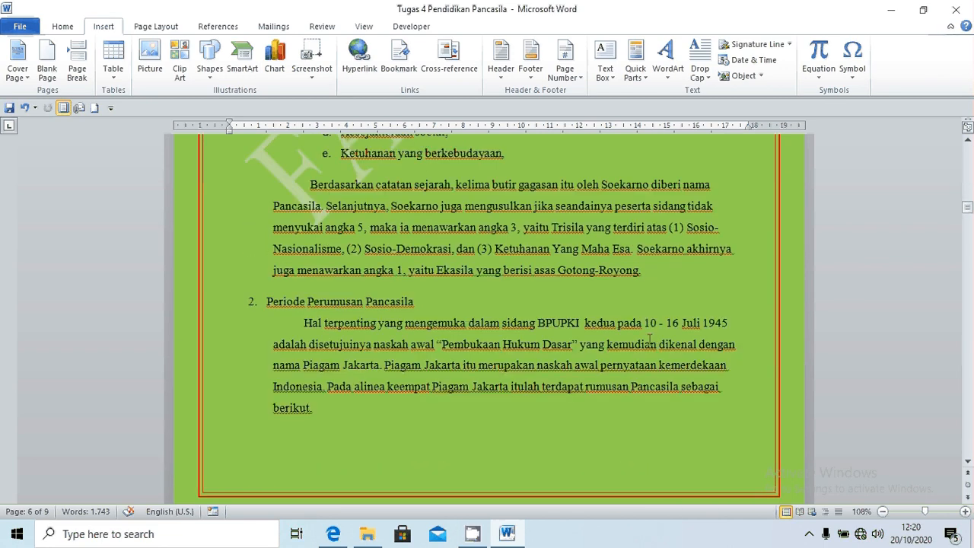
pyautogui.scroll(-3, 425, 285)
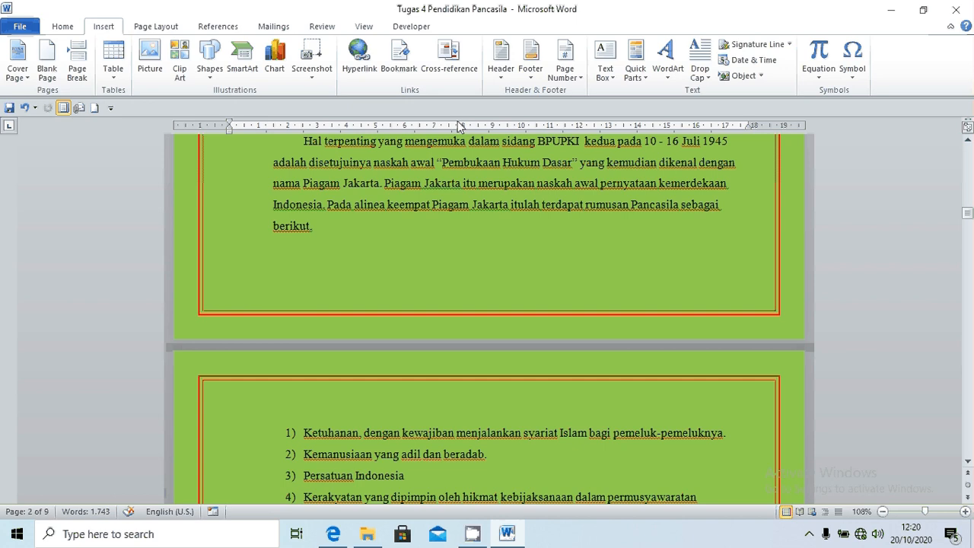
pyautogui.click(531, 69)
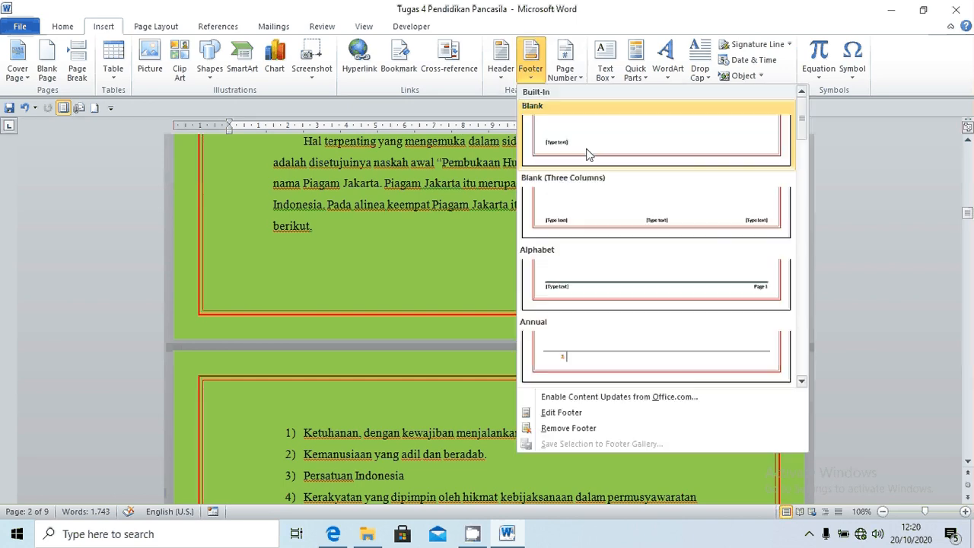
pyautogui.click(710, 285)
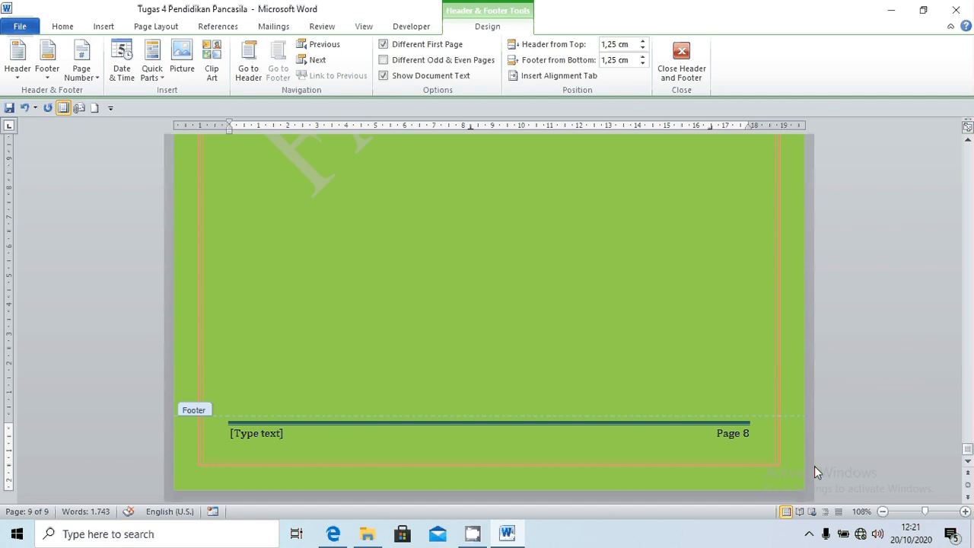
# Step: Replace the placeholder text in the footer with UNIMA
pyautogui.scroll(5, 814, 466)
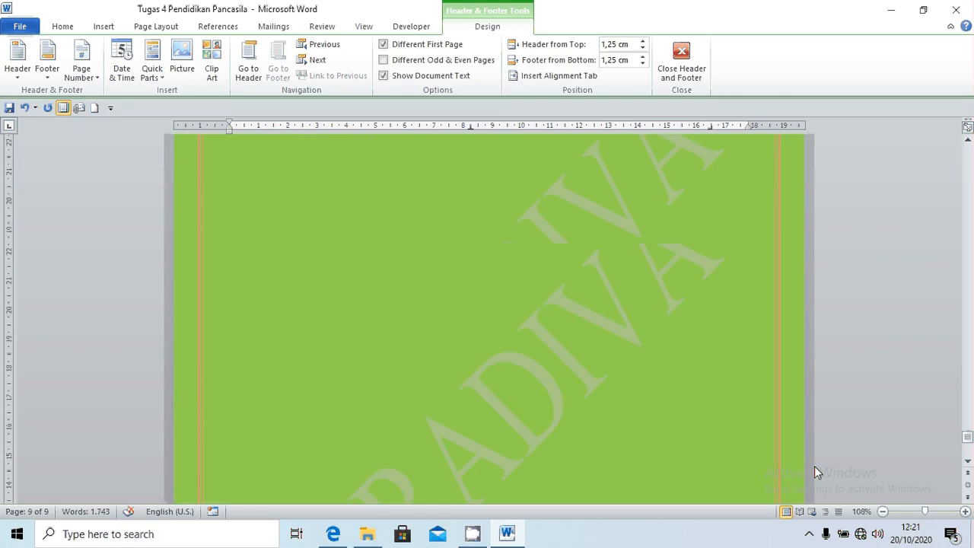
pyautogui.scroll(5, 814, 466)
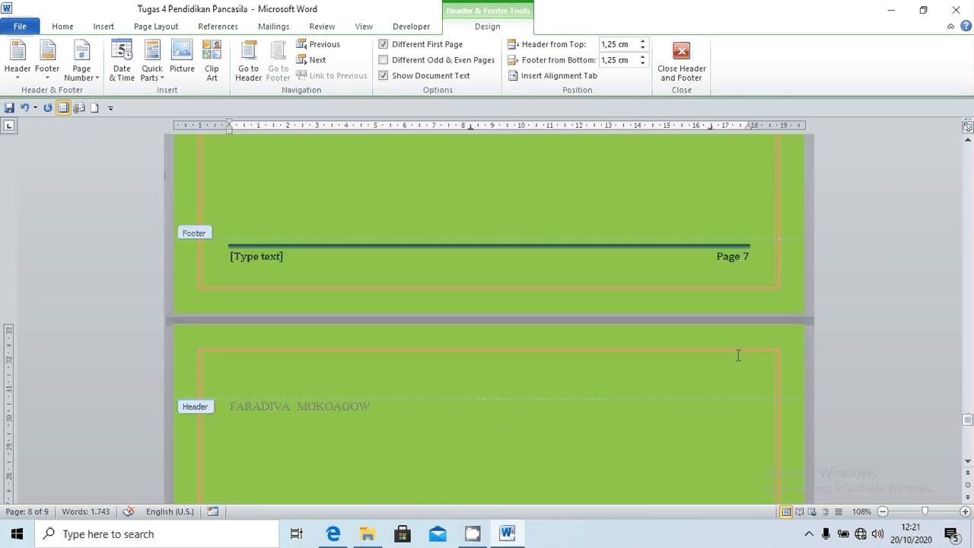
pyautogui.scroll(5, 697, 393)
pyautogui.scroll(-5, 699, 390)
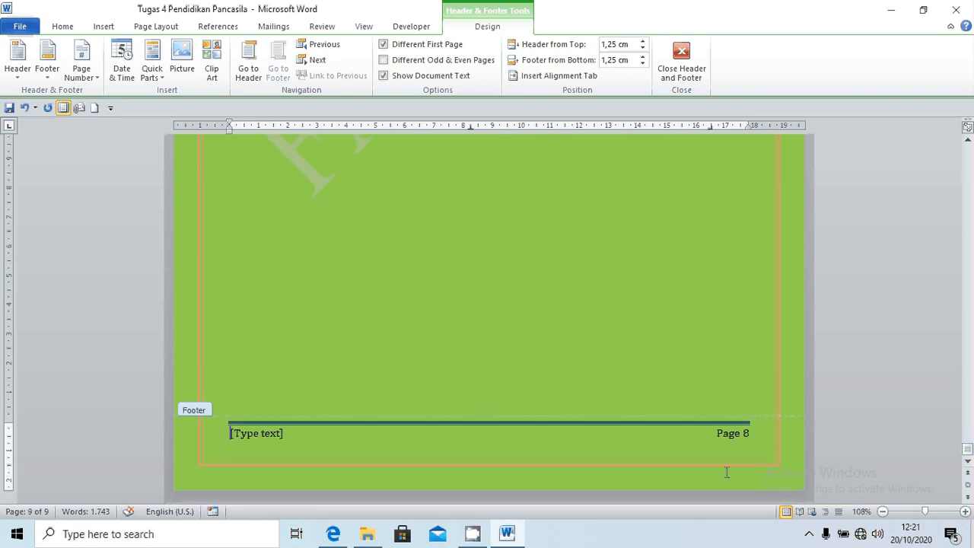
pyautogui.scroll(1, 726, 469)
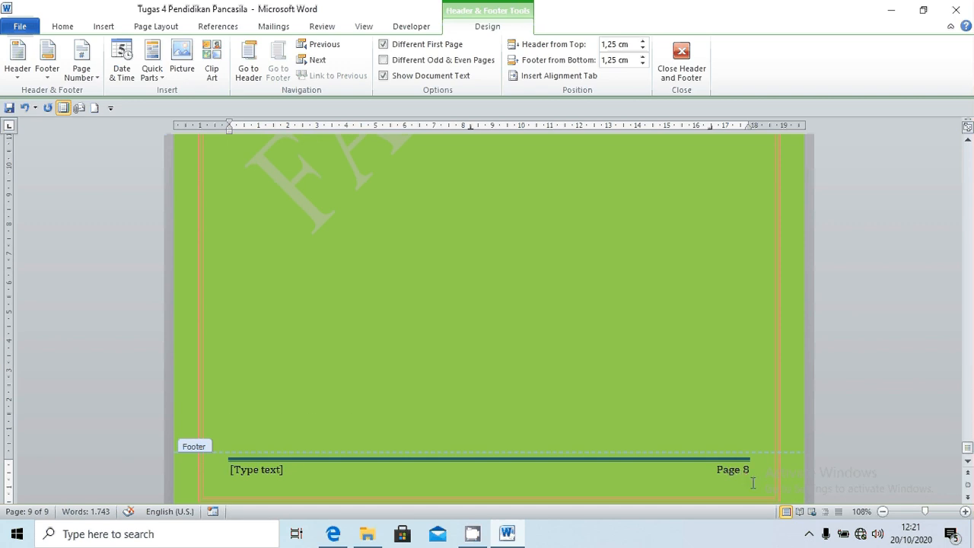
pyautogui.scroll(6, 751, 482)
pyautogui.scroll(20, 735, 458)
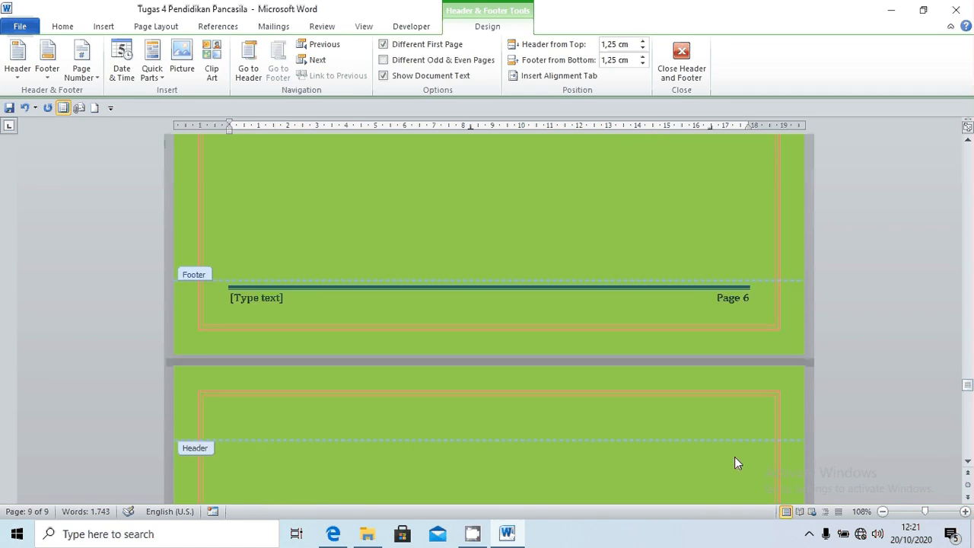
pyautogui.scroll(3, 734, 462)
pyautogui.click(252, 408)
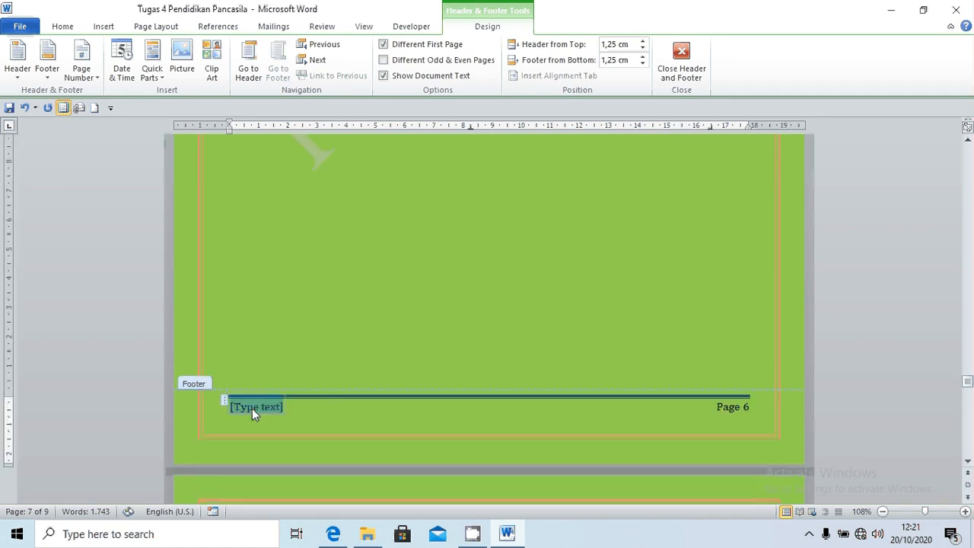
pyautogui.write('UNIM')
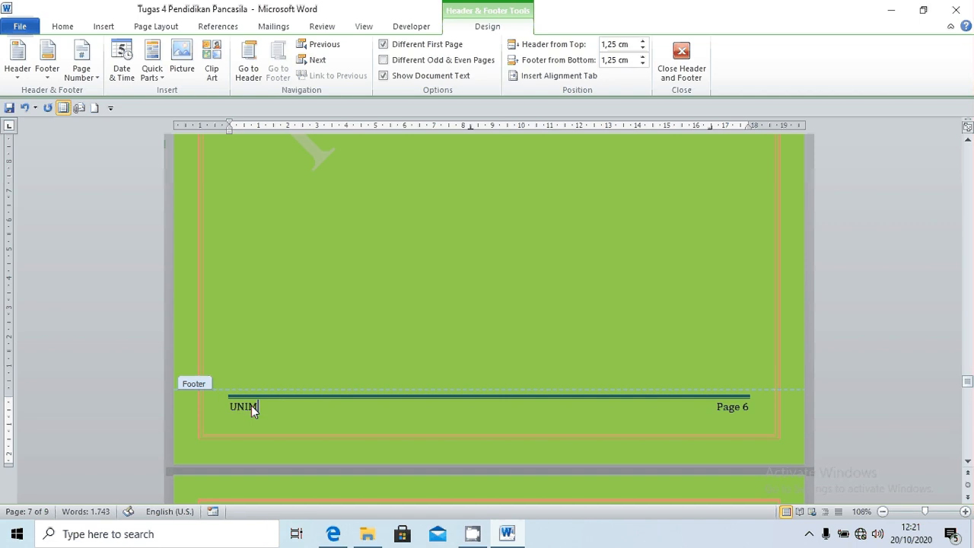
pyautogui.write('A')
pyautogui.click(520, 478)
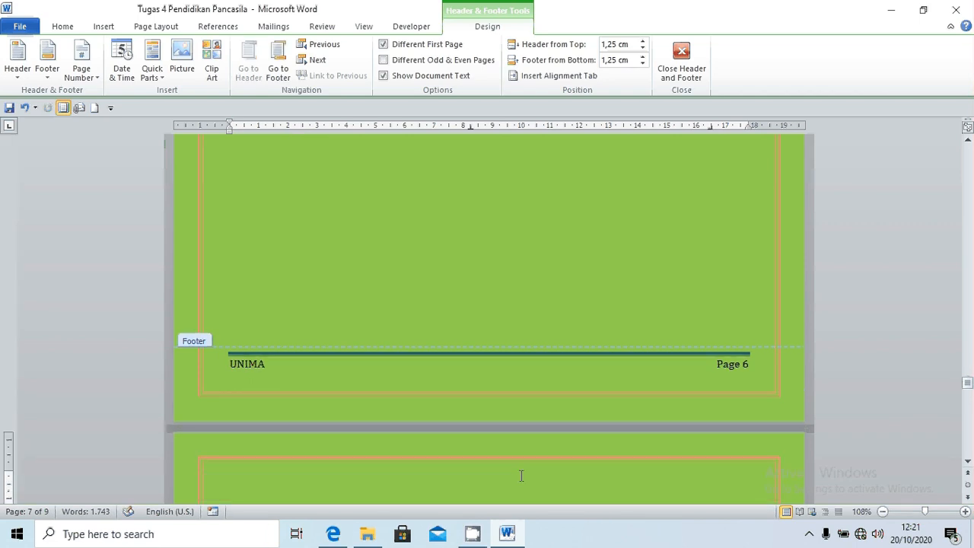
# Step: Check the UNIMA footer on the neighbouring pages and leave header and footer editing
pyautogui.scroll(10, 523, 463)
pyautogui.scroll(-5, 523, 467)
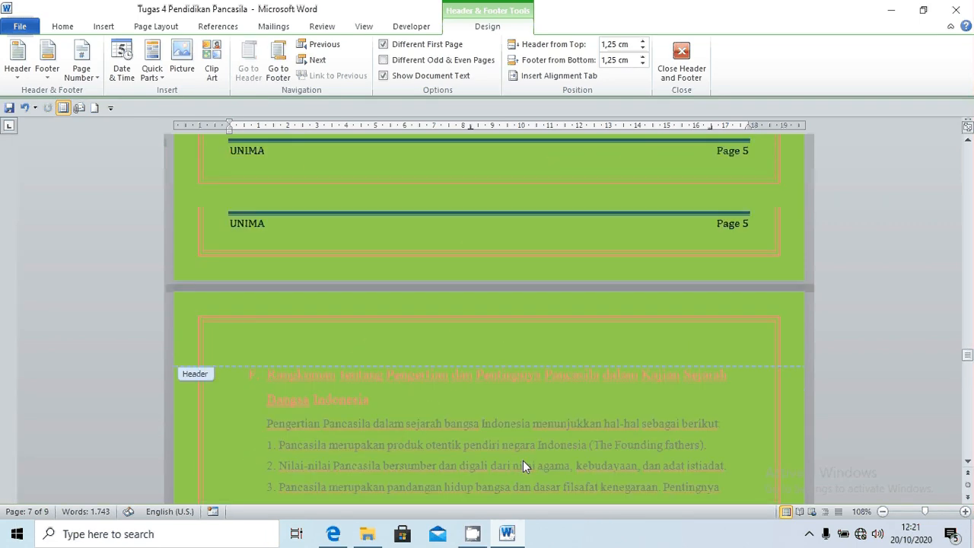
pyautogui.scroll(1, 522, 461)
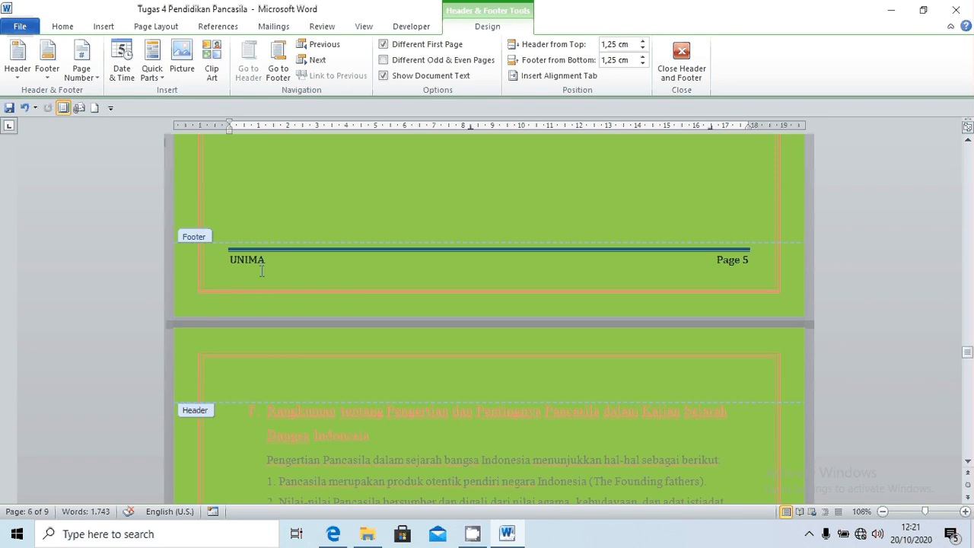
pyautogui.scroll(-10, 330, 274)
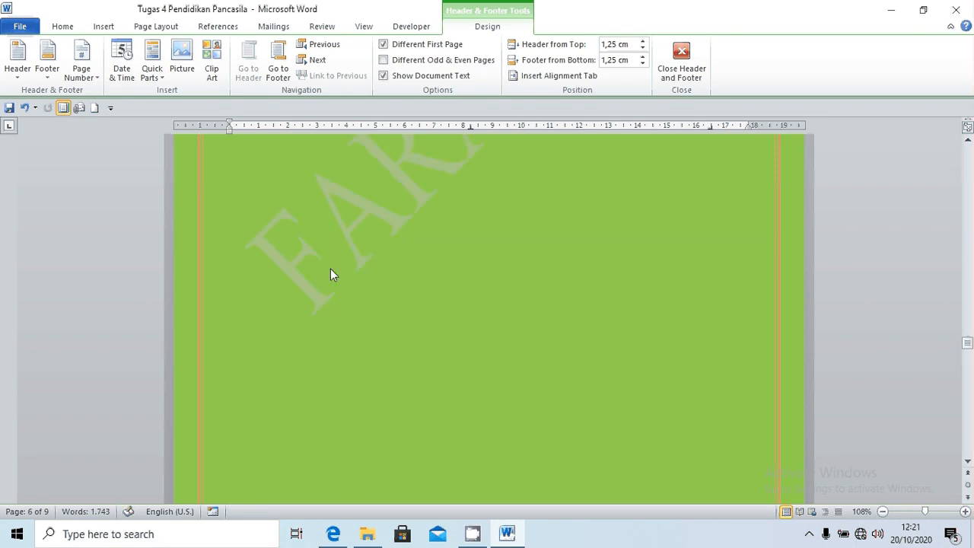
pyautogui.scroll(3, 330, 268)
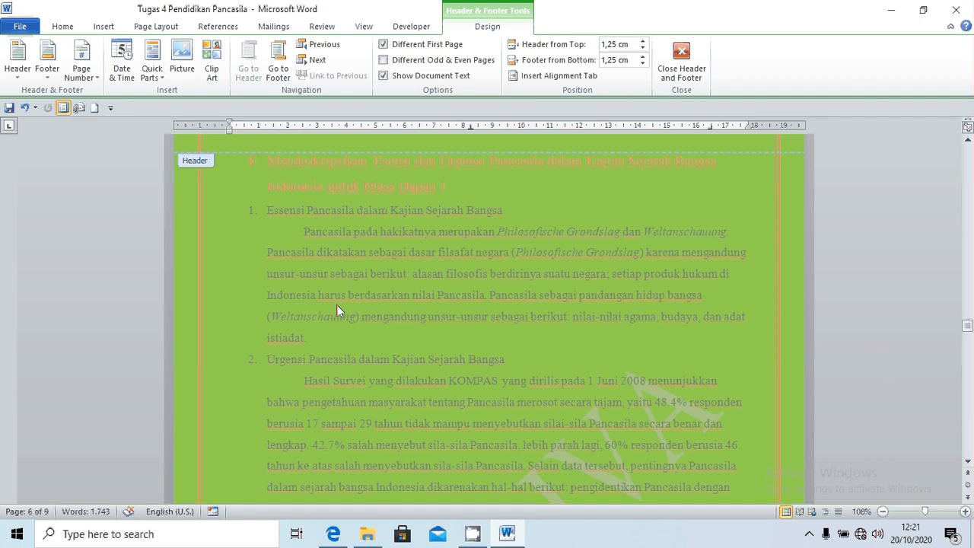
pyautogui.click(681, 57)
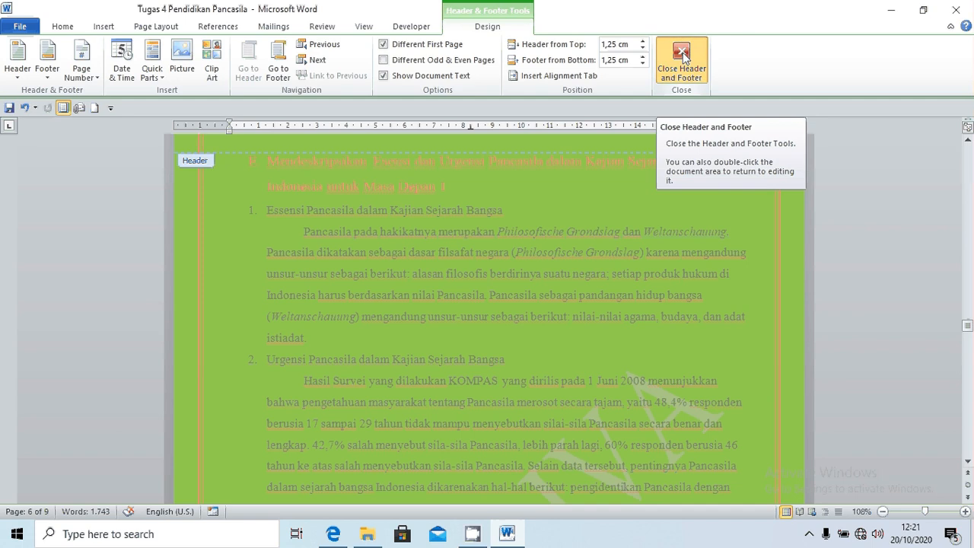
# Step: Close the assignment document without saving its changes, and close the Documents folder window and the PDF study guide
pyautogui.scroll(5, 790, 344)
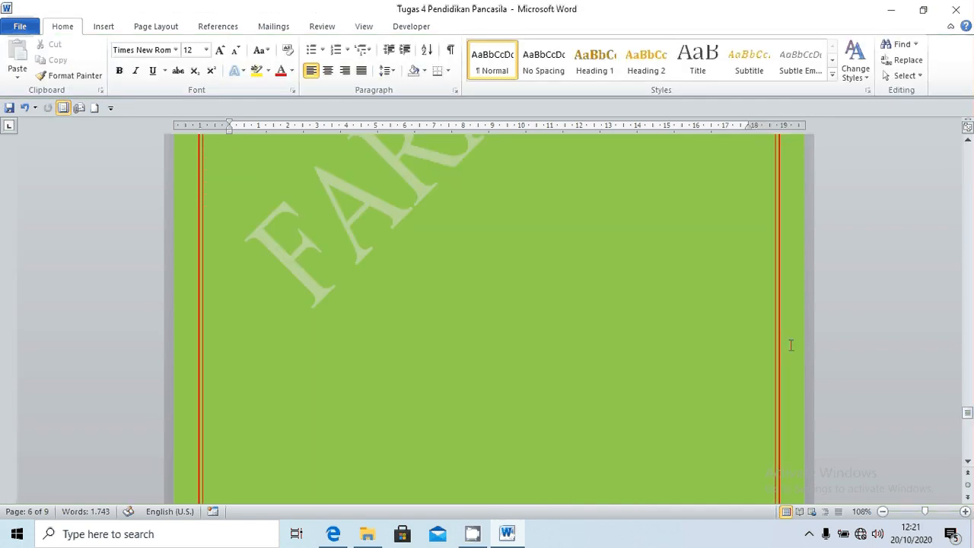
pyautogui.scroll(15, 791, 345)
pyautogui.scroll(6, 791, 345)
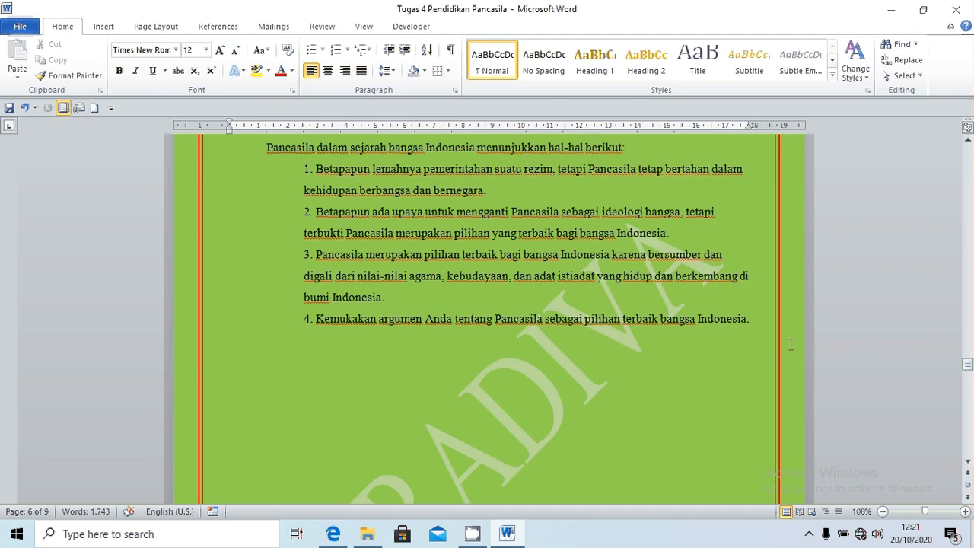
pyautogui.scroll(7, 790, 344)
pyautogui.scroll(9, 790, 338)
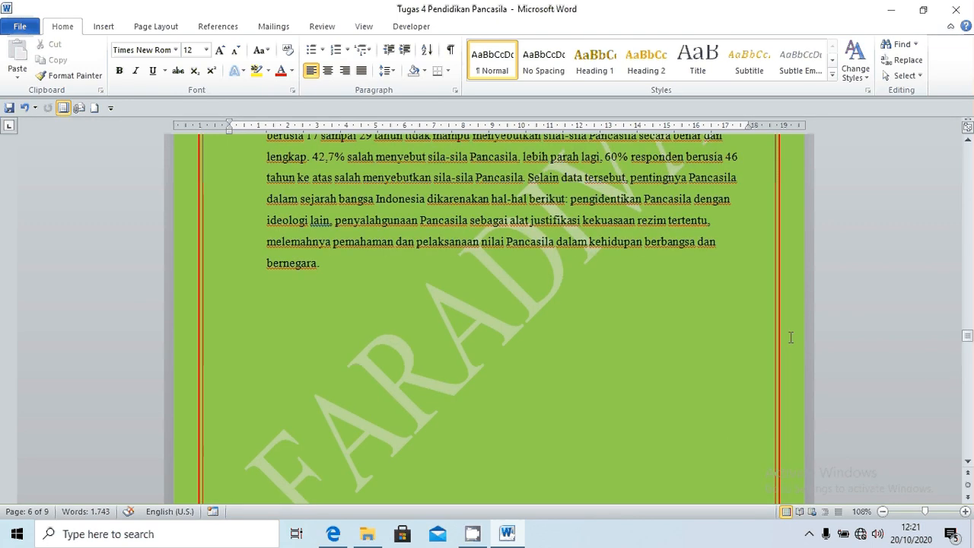
pyautogui.click(956, 10)
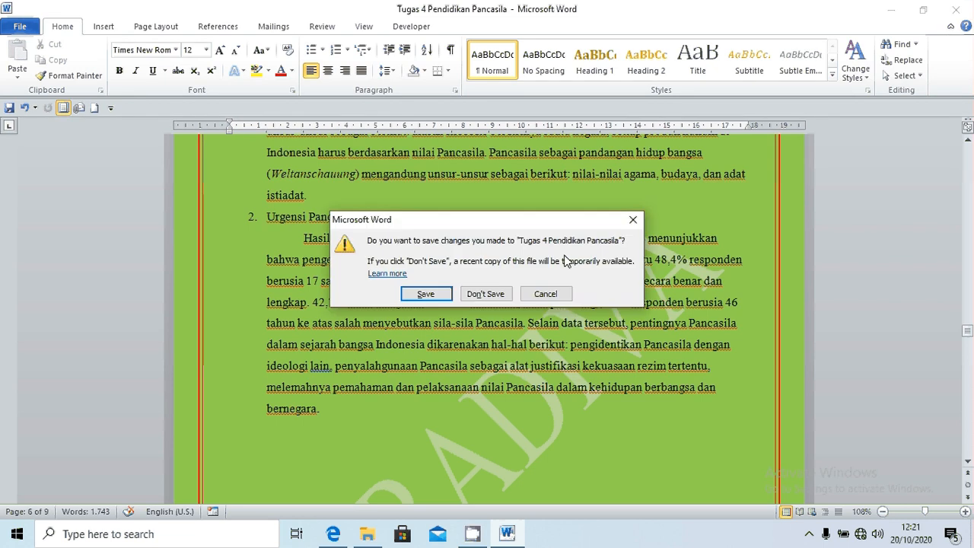
pyautogui.click(494, 296)
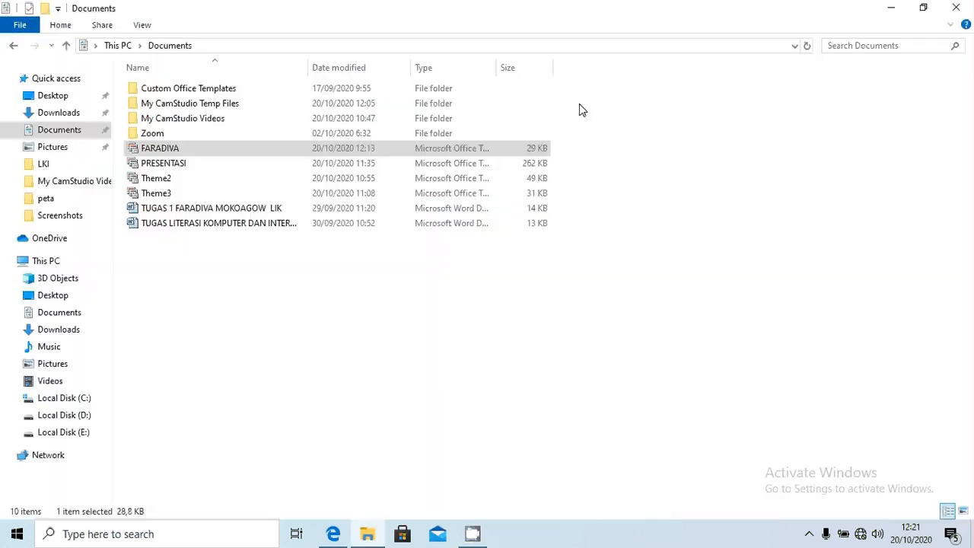
pyautogui.click(956, 7)
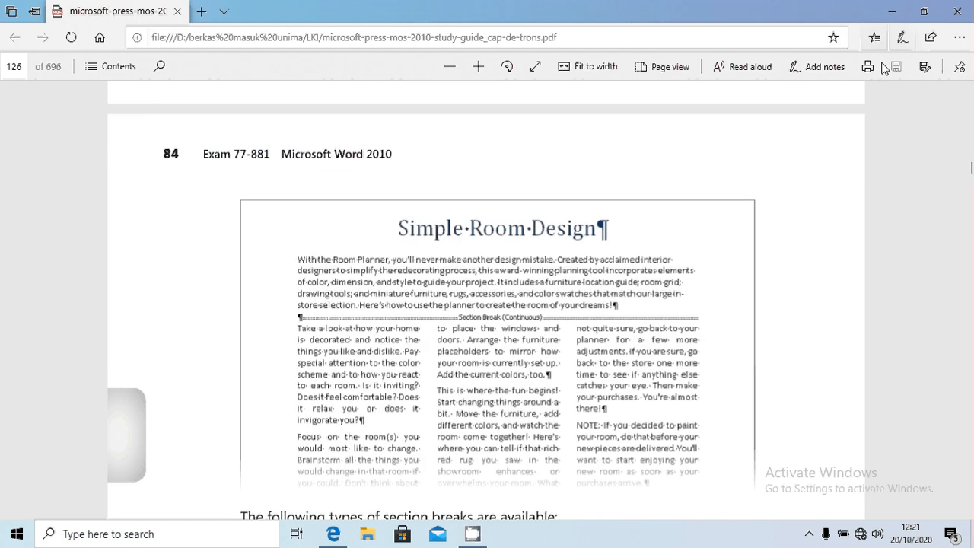
pyautogui.click(955, 15)
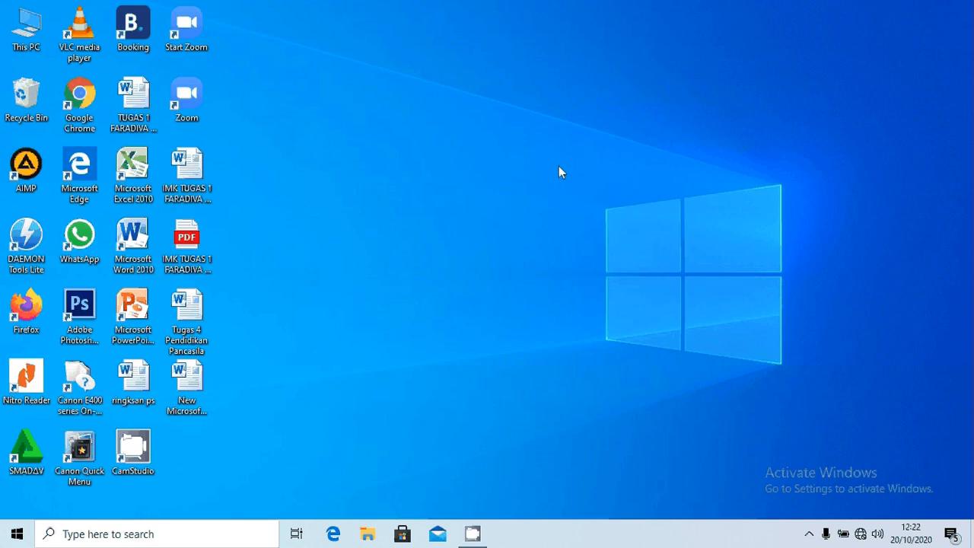
# Step: Refresh the Windows desktop
pyautogui.rightClick(555, 177)
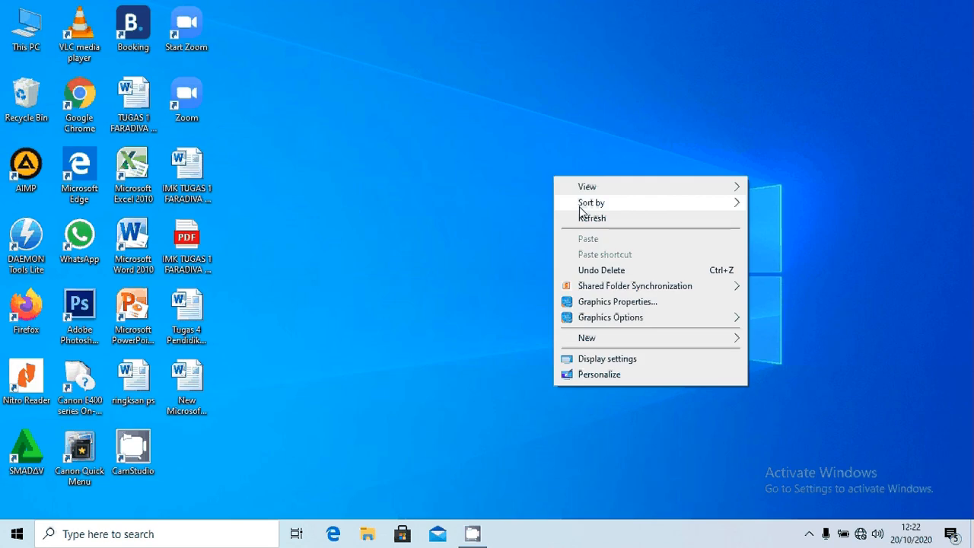
pyautogui.rightClick(541, 142)
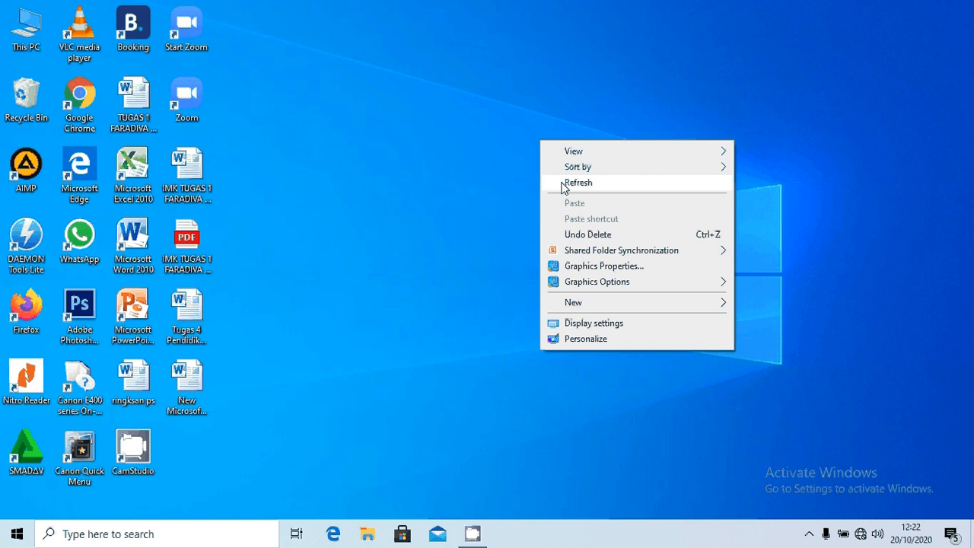
pyautogui.click(562, 183)
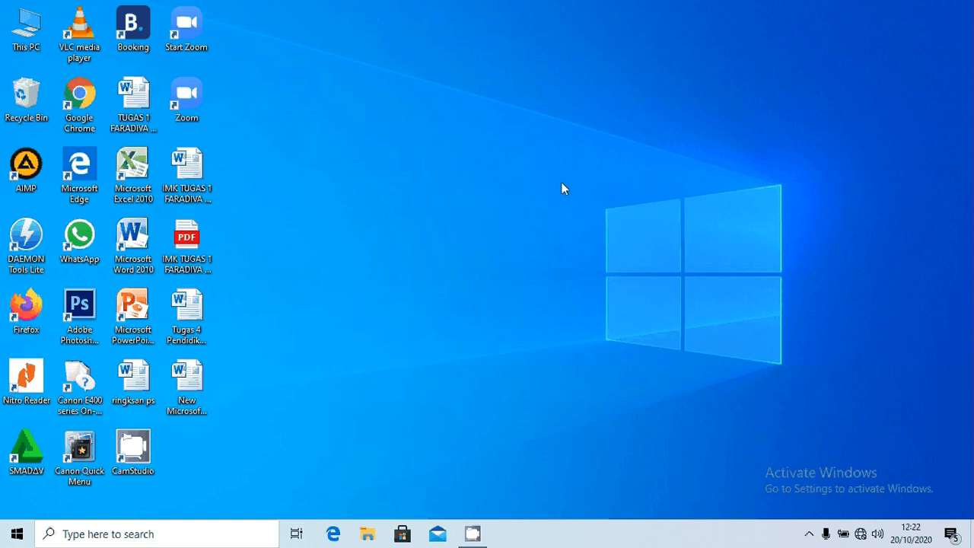
# Step: Switch to the CamStudio recorder running in the background
pyautogui.click(809, 535)
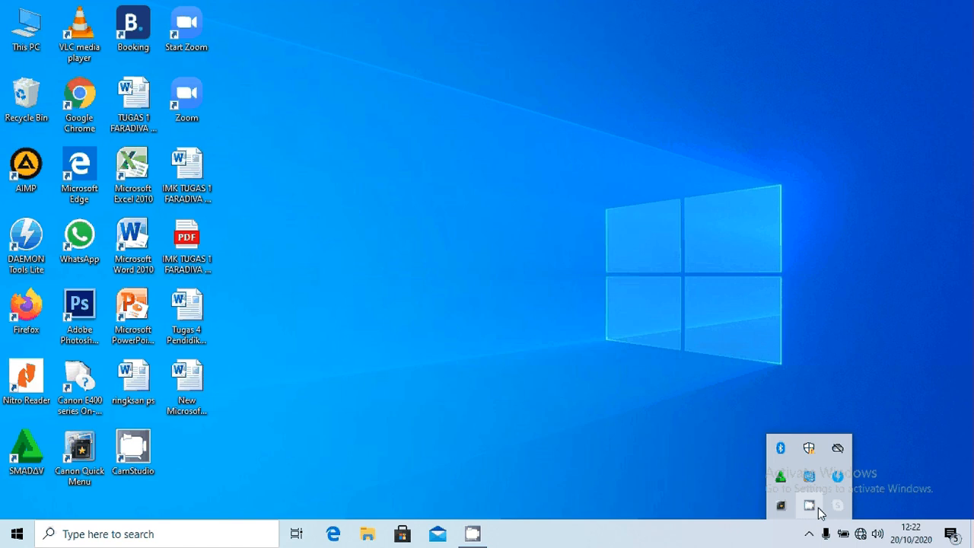
pyautogui.click(817, 507)
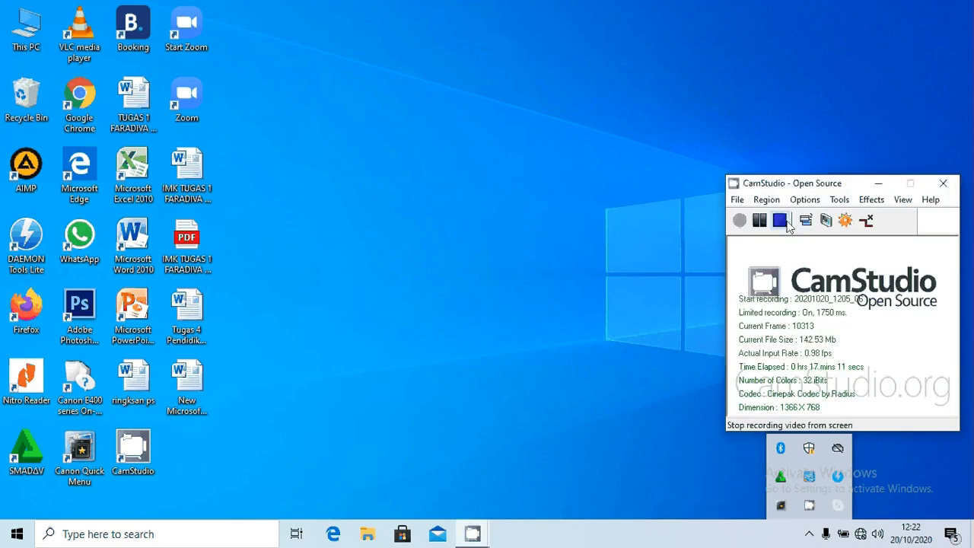